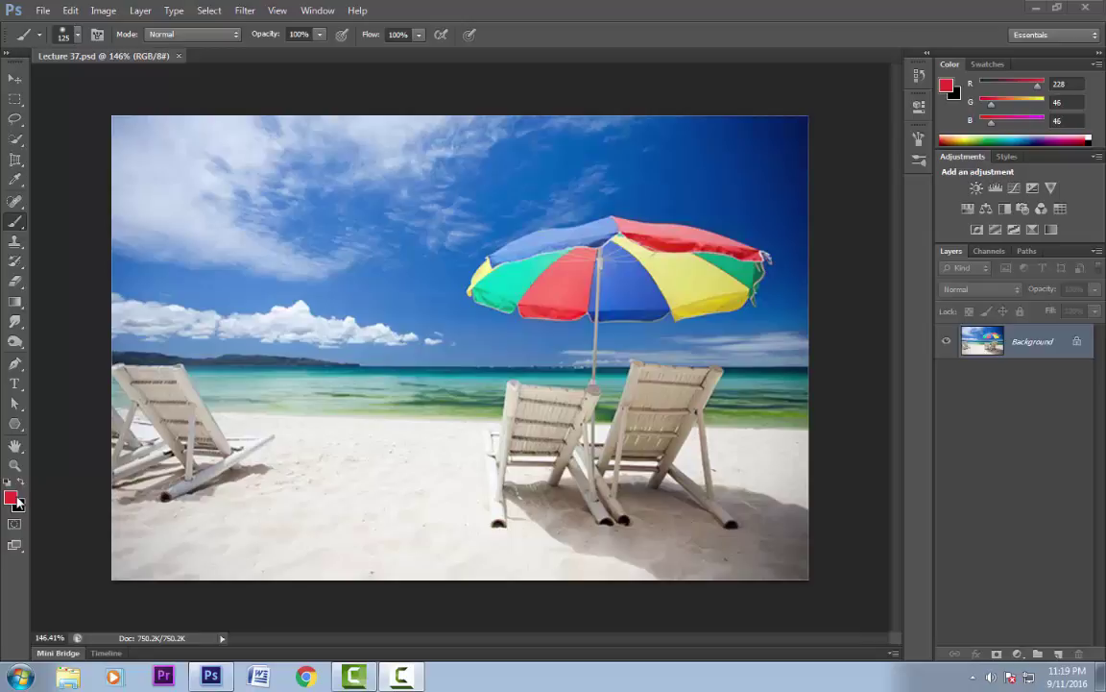
Reset colours to black and white, set the brush to 35 px, and undo a test stroke.
{"action": "key", "text": "d"}
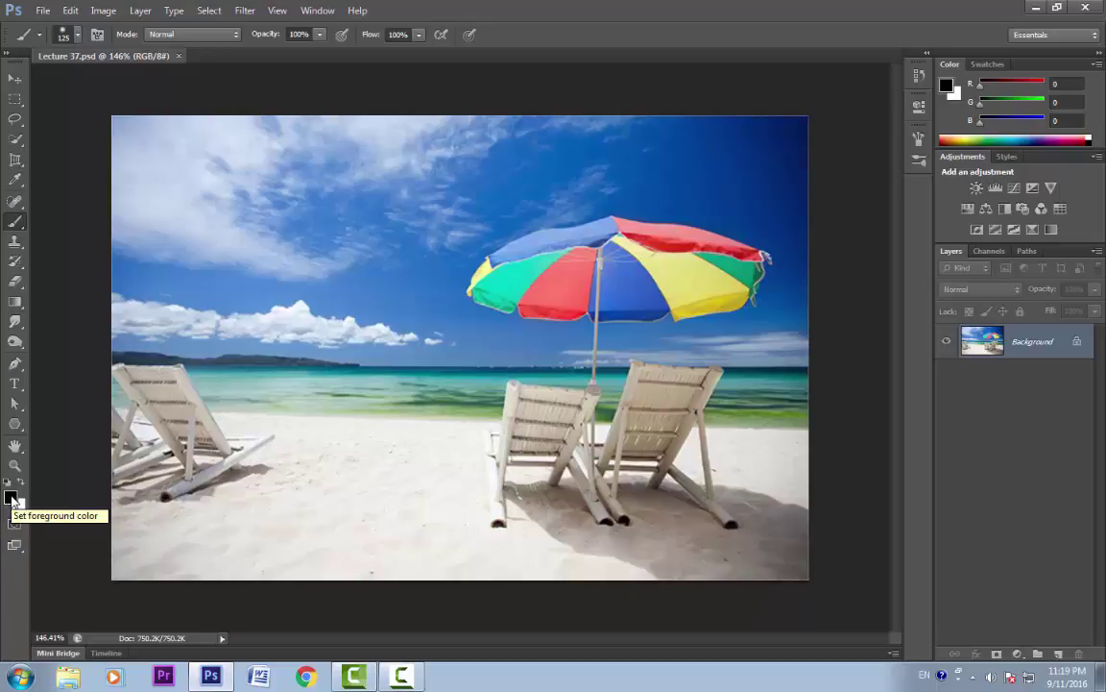
{"action": "key", "text": "bracketleft"}
{"action": "key", "text": "bracketleft"}
{"action": "key", "text": "bracketleft"}
{"action": "key", "text": "bracketleft"}
{"action": "key", "text": "bracketleft"}
{"action": "key", "text": "bracketleft"}
{"action": "key", "text": "bracketleft"}
{"action": "key", "text": "bracketleft"}
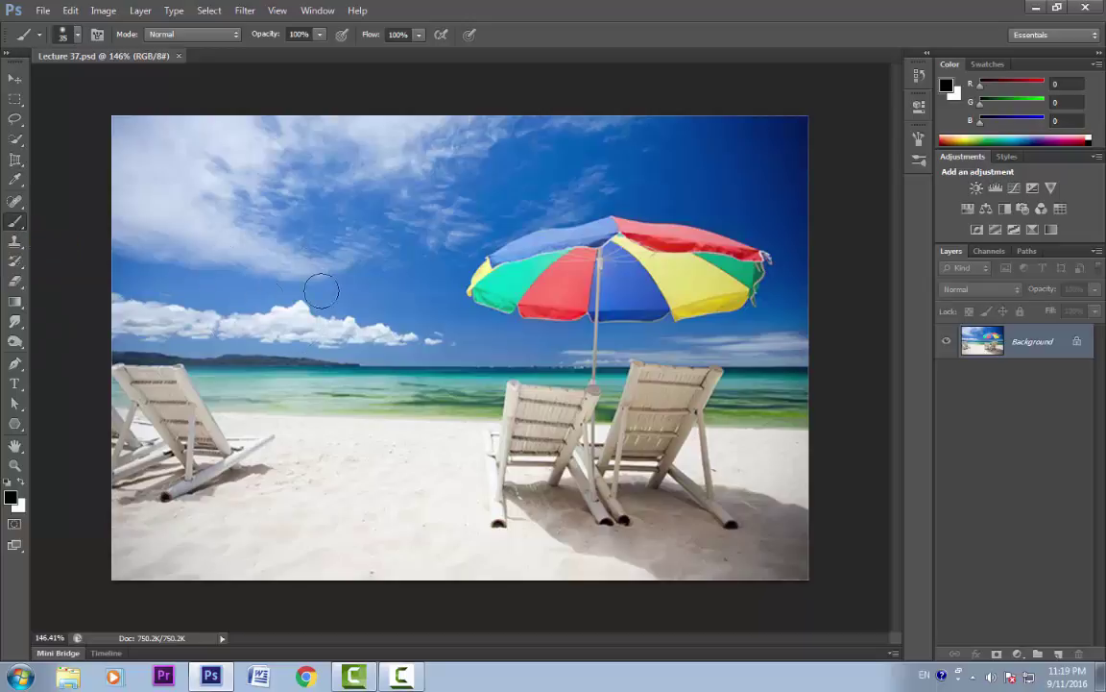
{"action": "mouse_move", "coordinate": [353, 252]}
{"action": "left_mouse_down"}
{"action": "mouse_move", "coordinate": [315, 269]}
{"action": "mouse_move", "coordinate": [369, 295]}
{"action": "mouse_move", "coordinate": [434, 389]}
{"action": "mouse_move", "coordinate": [508, 411]}
{"action": "left_mouse_up"}
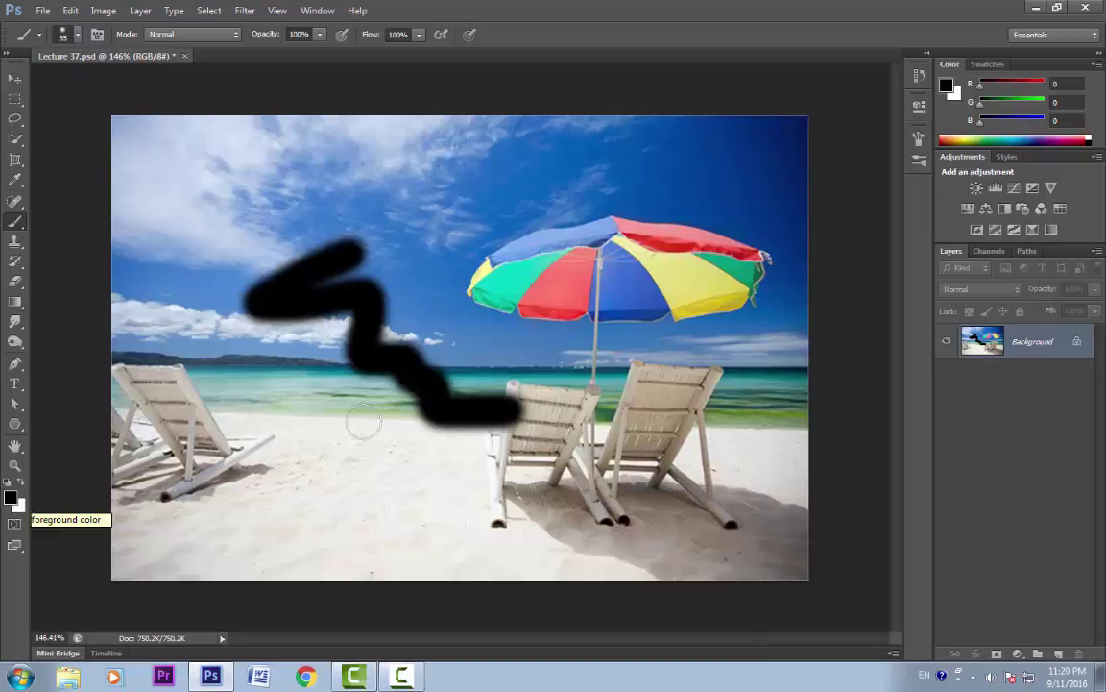
{"action": "key", "text": "ctrl+z"}
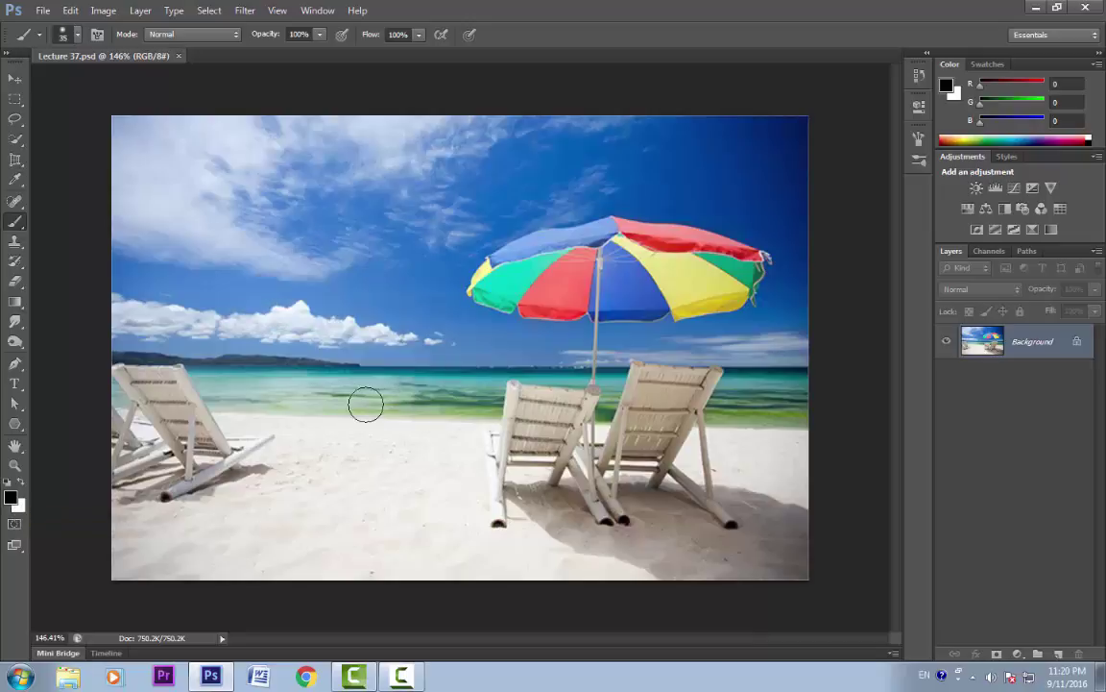
Choose light teal 48f0e2 (R72 G240 B226) as the foreground in the Color Picker.
{"action": "left_click", "coordinate": [12, 497]}
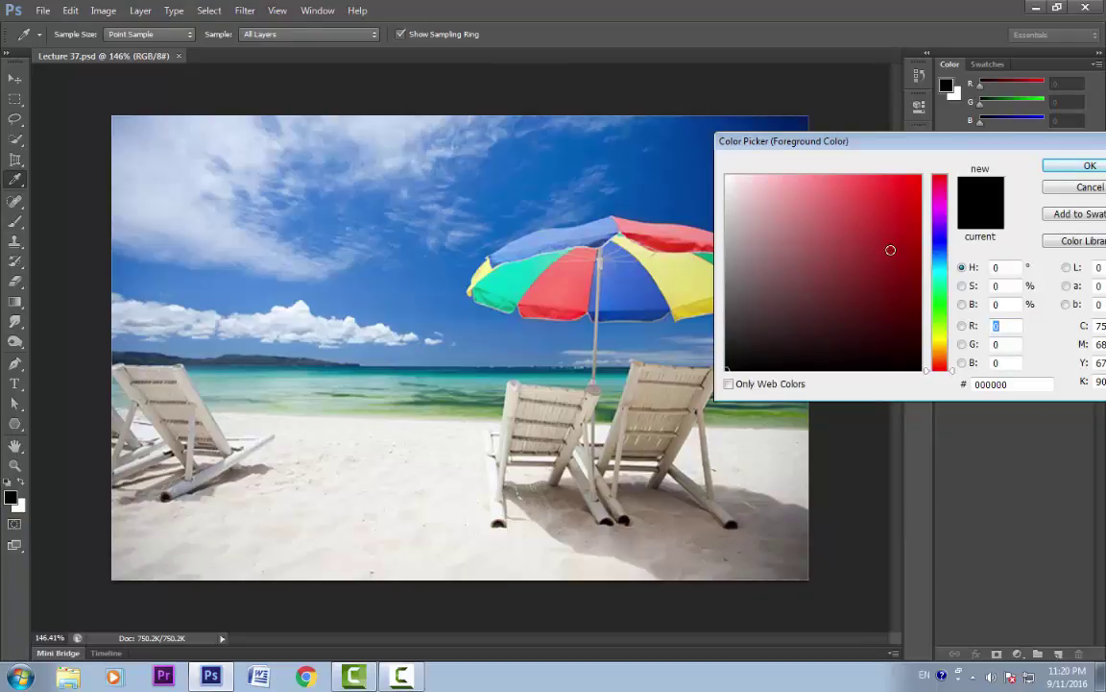
{"action": "left_click_drag", "start_coordinate": [934, 290], "coordinate": [930, 375]}
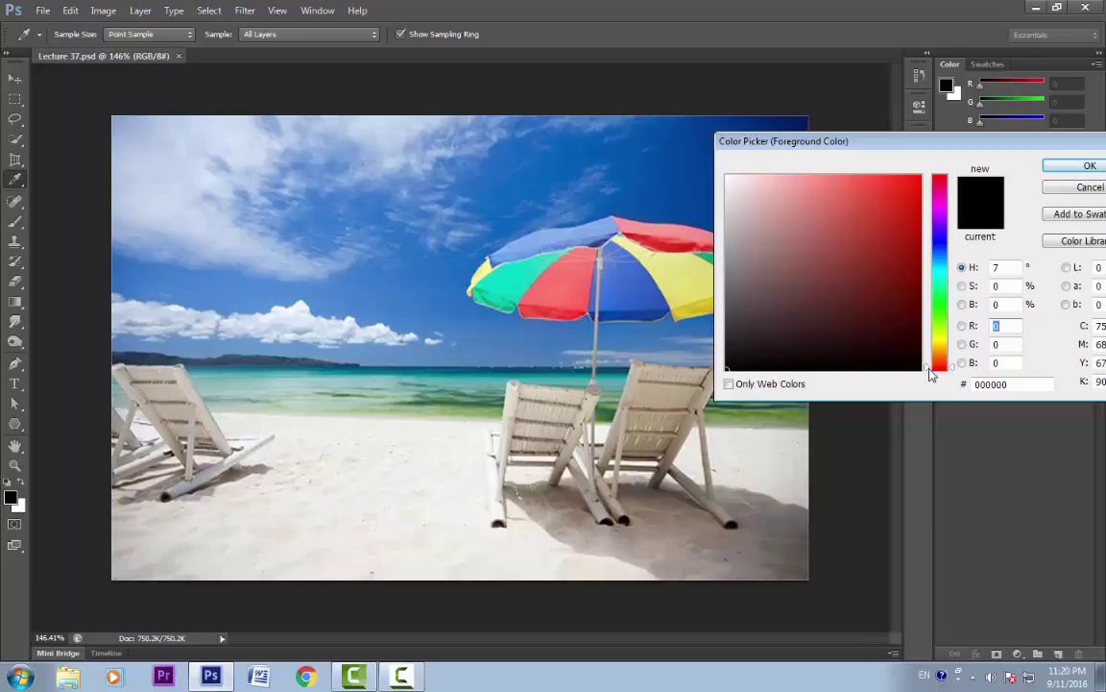
{"action": "left_click_drag", "start_coordinate": [929, 374], "coordinate": [930, 276]}
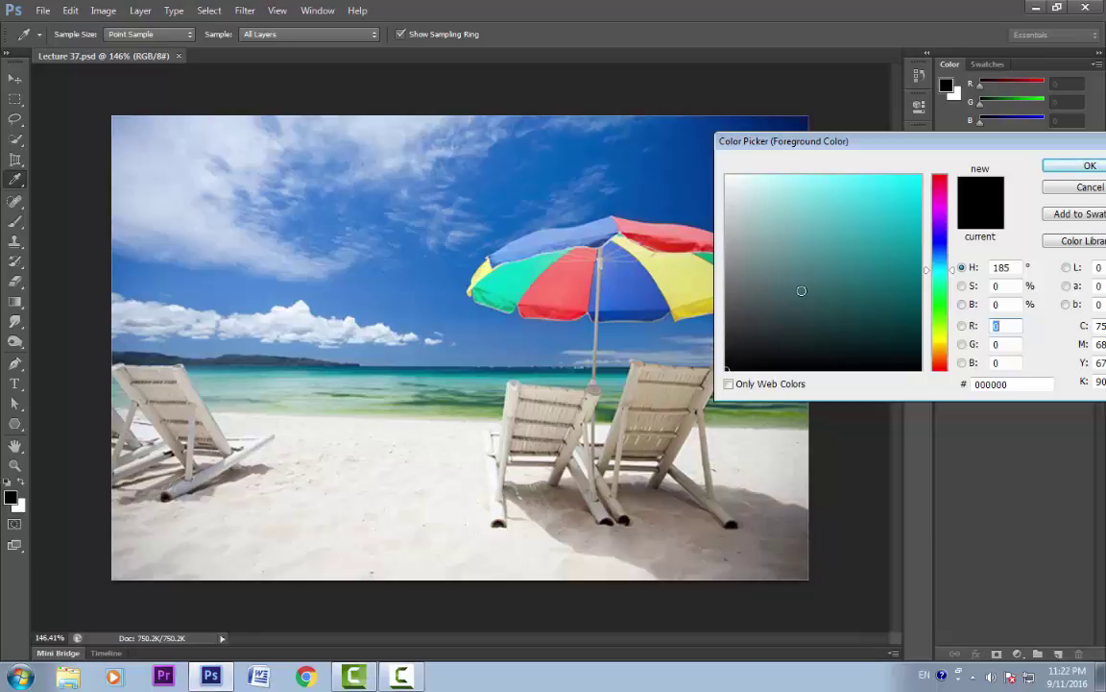
{"action": "left_click_drag", "start_coordinate": [802, 291], "coordinate": [976, 190]}
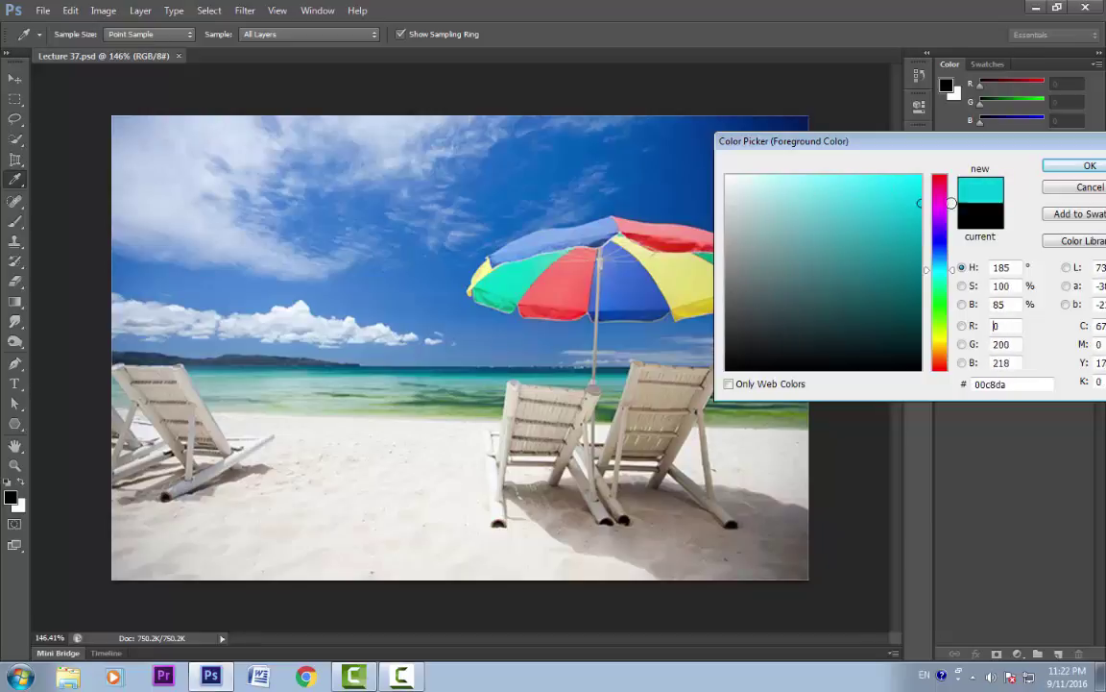
{"action": "left_click", "coordinate": [873, 229]}
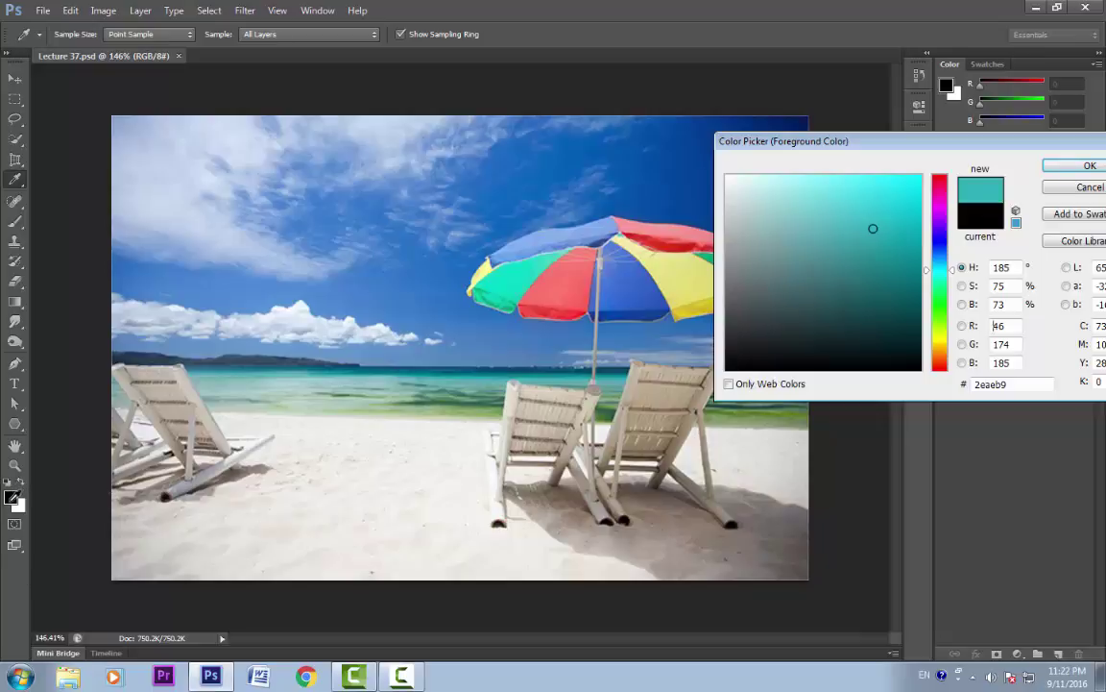
{"action": "left_click", "coordinate": [990, 220]}
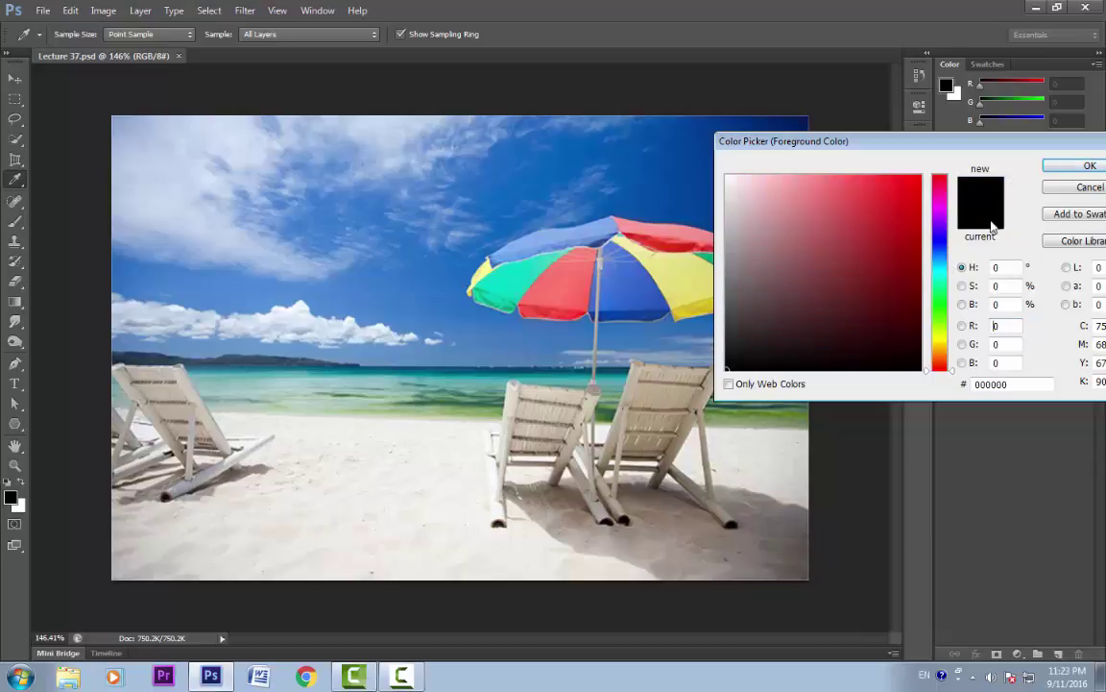
{"action": "left_click", "coordinate": [863, 187]}
{"action": "left_click_drag", "start_coordinate": [939, 178], "coordinate": [940, 275]}
{"action": "left_click", "coordinate": [1089, 165]}
{"action": "key", "text": "b"}
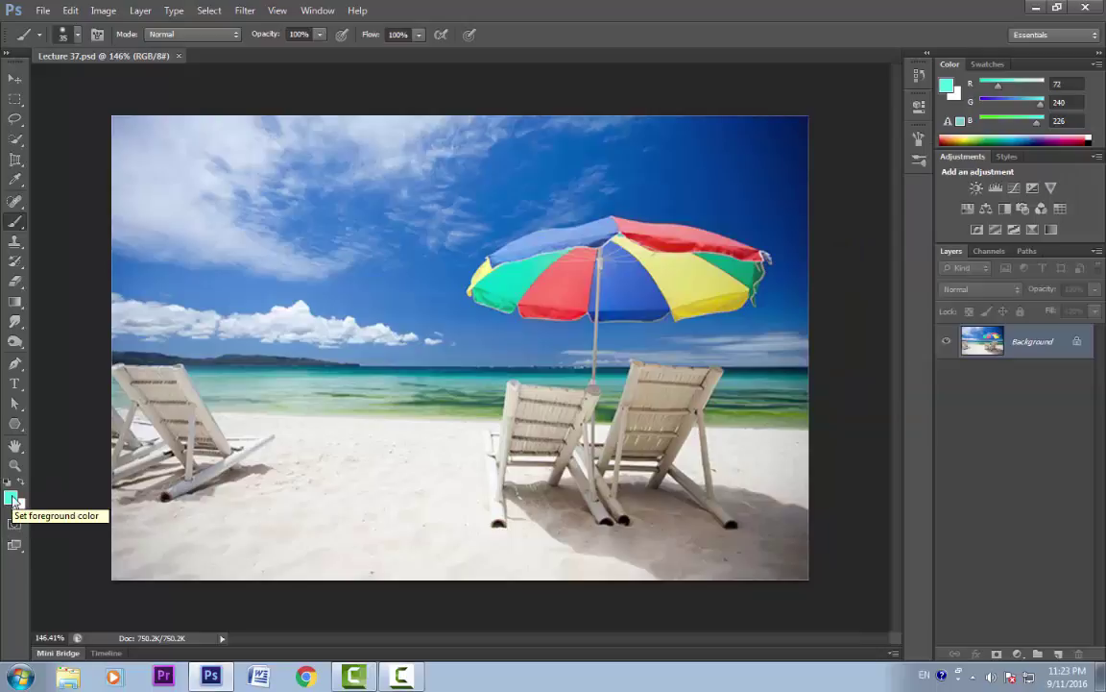
Paint a teal zigzag across sky and sand, then a white stroke down the umbrella.
{"action": "mouse_move", "coordinate": [468, 205]}
{"action": "left_mouse_down"}
{"action": "mouse_move", "coordinate": [298, 254]}
{"action": "mouse_move", "coordinate": [414, 300]}
{"action": "mouse_move", "coordinate": [474, 467]}
{"action": "left_mouse_up"}
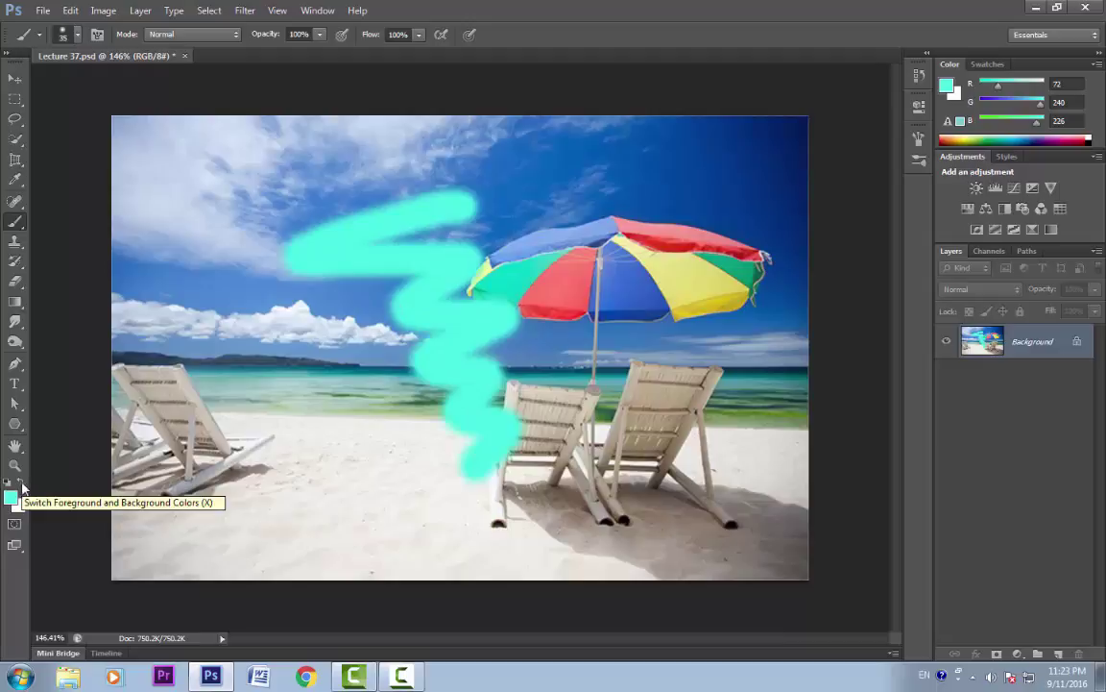
{"action": "left_click", "coordinate": [21, 486]}
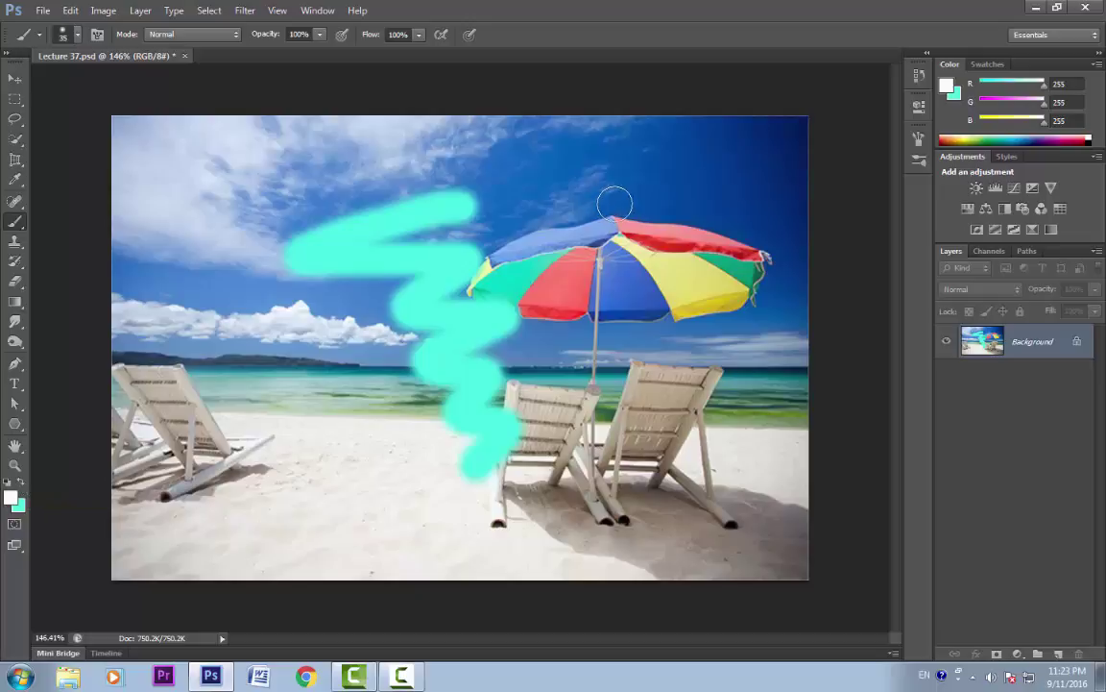
{"action": "left_click_drag", "start_coordinate": [609, 202], "coordinate": [633, 475]}
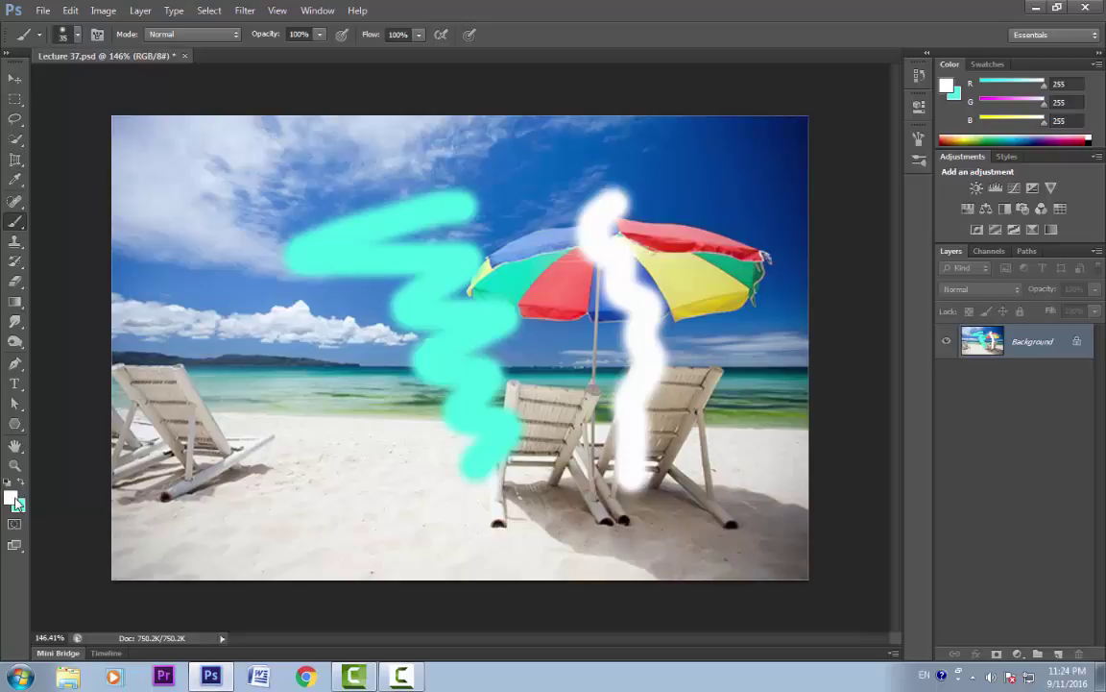
Swap the colours twice with X, then reset them to default black and white.
{"action": "key", "text": "x"}
{"action": "key", "text": "x"}
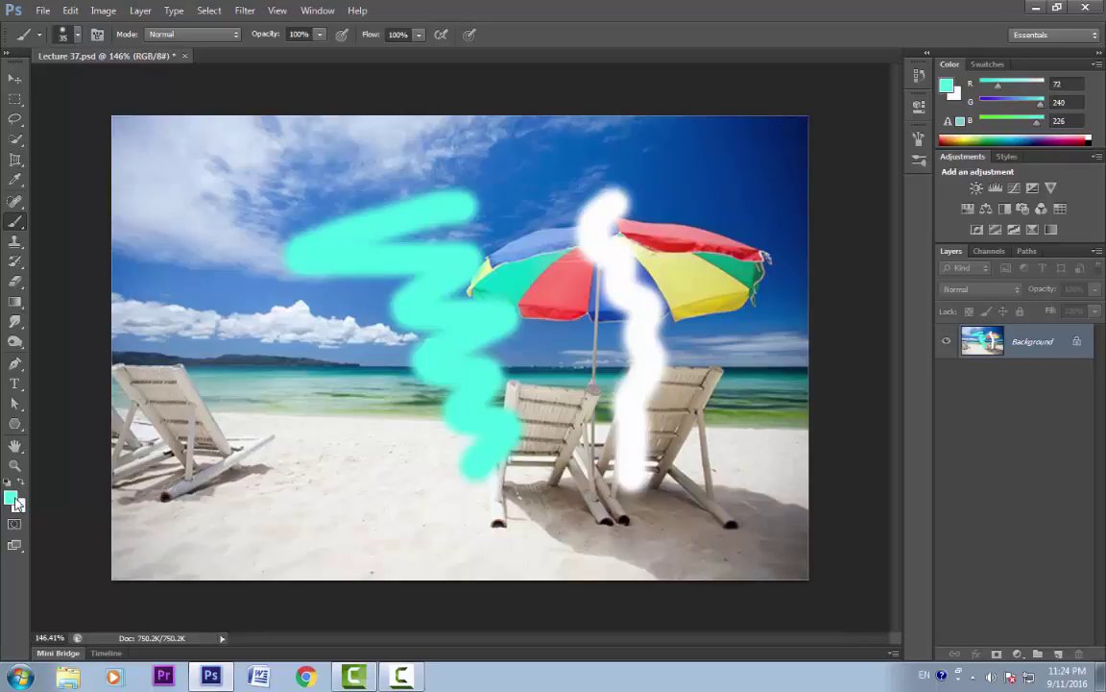
{"action": "key", "text": "x"}
{"action": "left_click", "coordinate": [7, 482]}
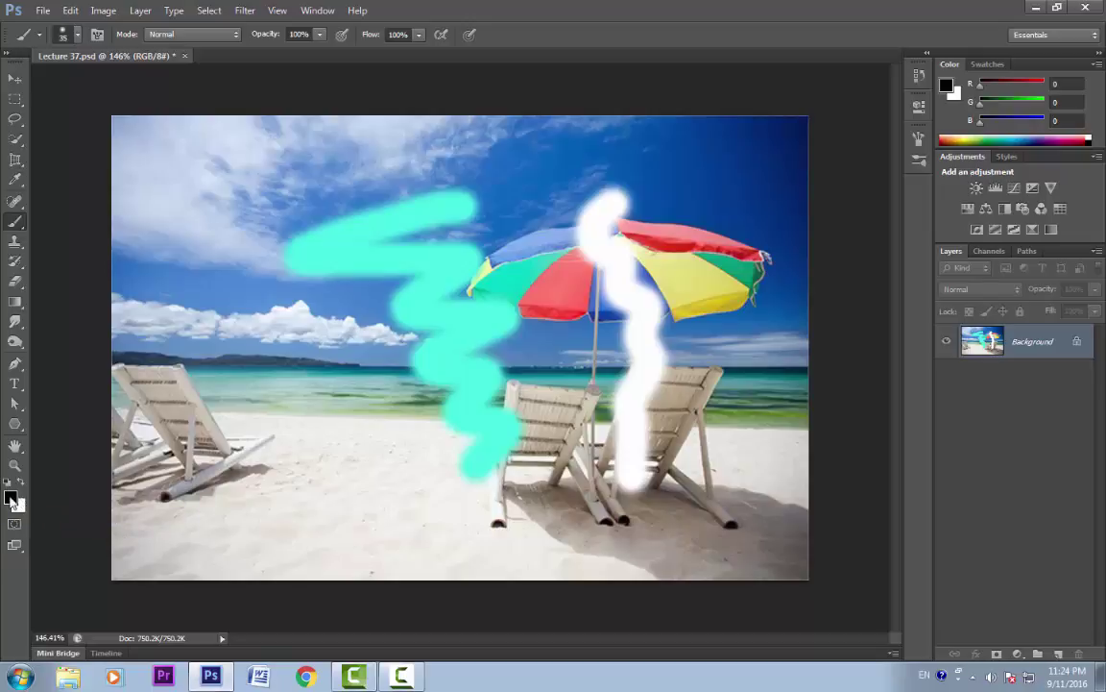
Set the foreground to bright red f72929, then reset colours to black and white.
{"action": "left_click", "coordinate": [11, 497]}
{"action": "left_click", "coordinate": [888, 181]}
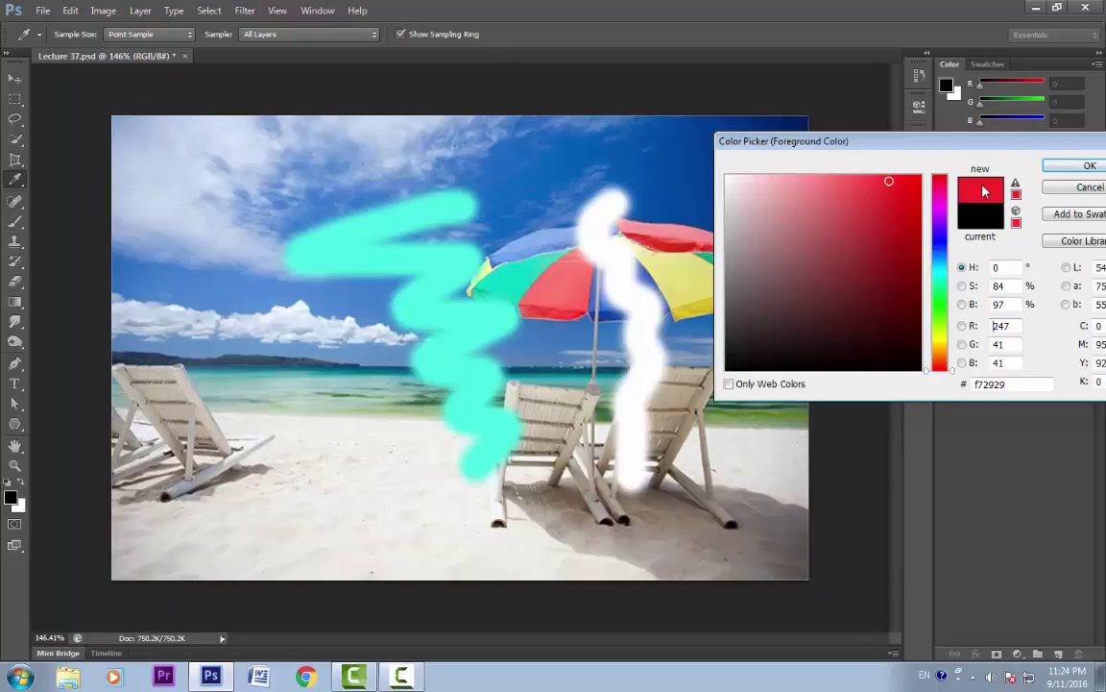
{"action": "left_click", "coordinate": [1089, 165]}
{"action": "key", "text": "b"}
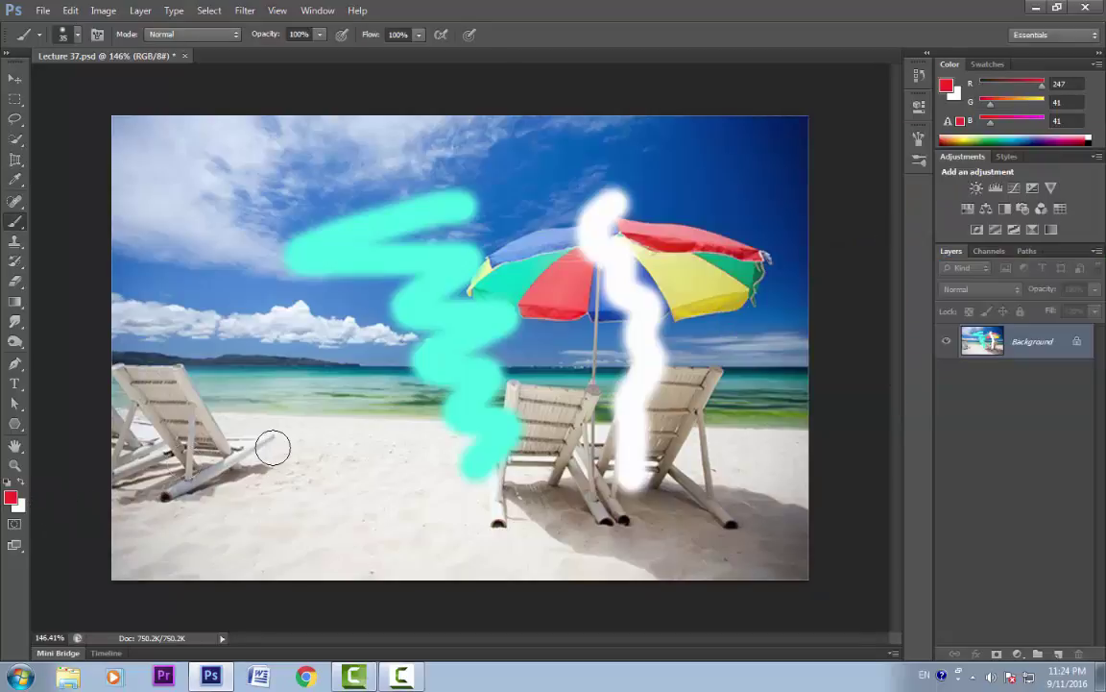
{"action": "key", "text": "d"}
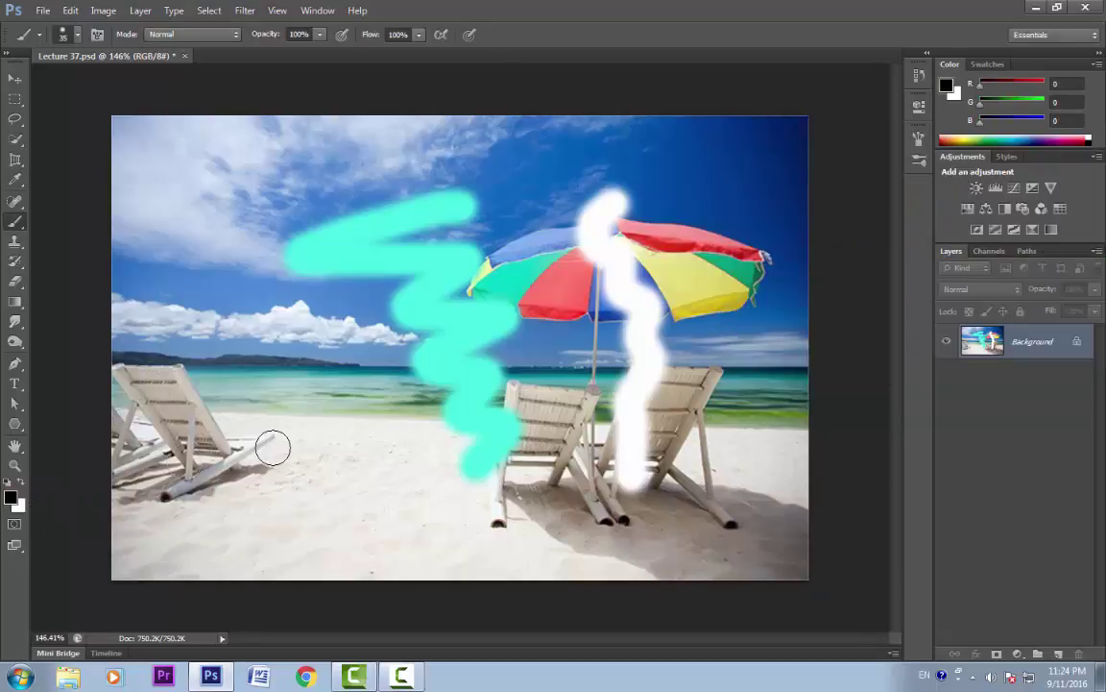
Reopen the foreground Color Picker and propose purple ca32e1 in the colour field.
{"action": "left_click", "coordinate": [12, 495]}
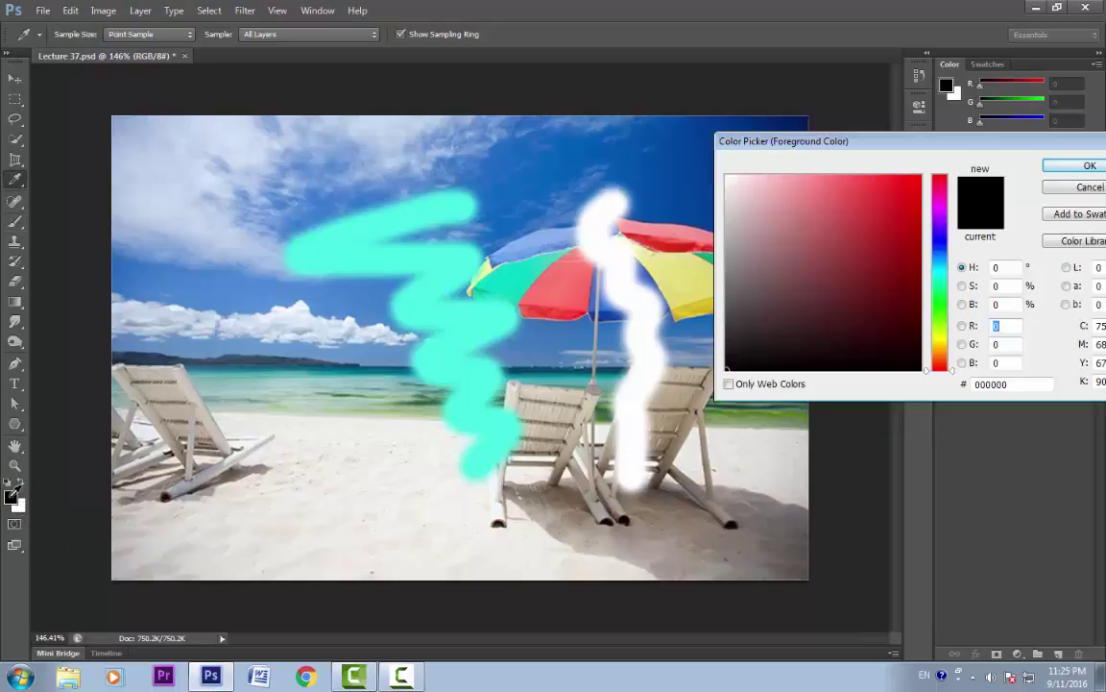
{"action": "left_click", "coordinate": [893, 228]}
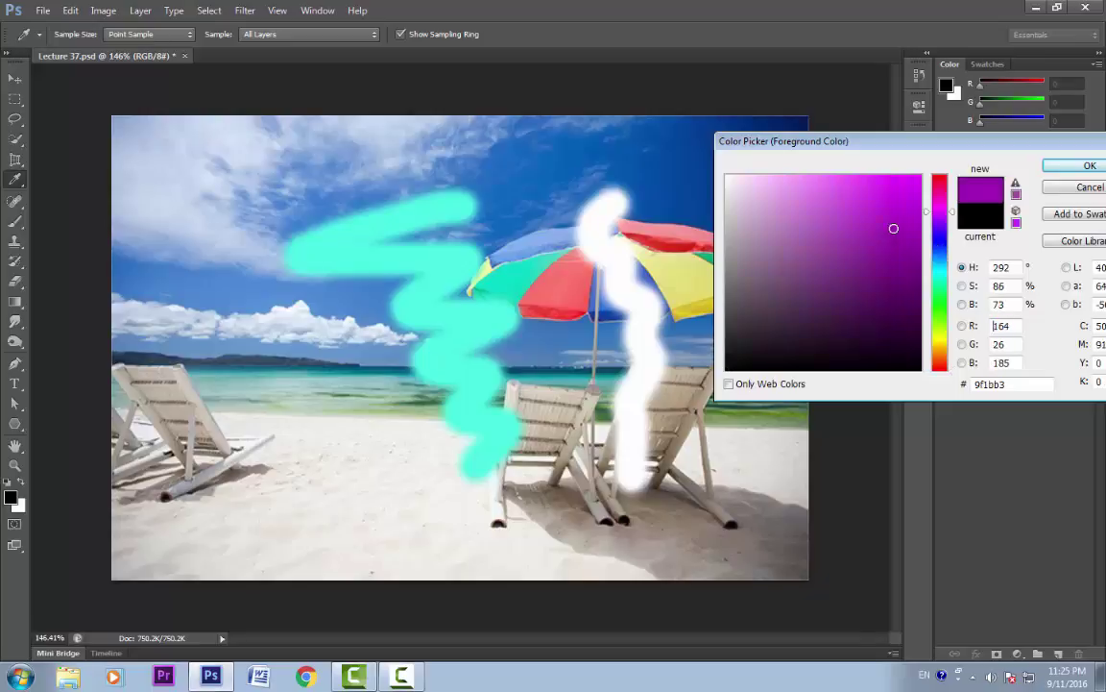
{"action": "mouse_move", "coordinate": [893, 229]}
{"action": "left_mouse_down"}
{"action": "mouse_move", "coordinate": [896, 190]}
{"action": "mouse_move", "coordinate": [877, 221]}
{"action": "mouse_move", "coordinate": [901, 217]}
{"action": "mouse_move", "coordinate": [867, 238]}
{"action": "mouse_move", "coordinate": [862, 219]}
{"action": "left_mouse_up"}
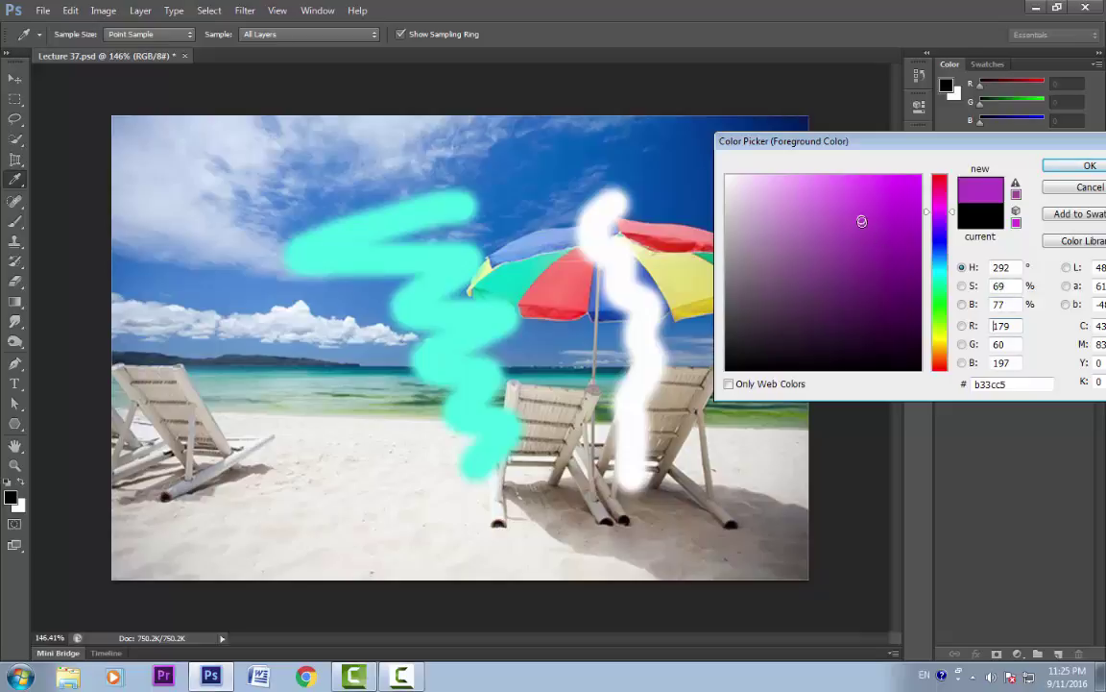
{"action": "mouse_move", "coordinate": [862, 221]}
{"action": "left_mouse_down"}
{"action": "mouse_move", "coordinate": [837, 210]}
{"action": "mouse_move", "coordinate": [872, 208]}
{"action": "mouse_move", "coordinate": [852, 212]}
{"action": "mouse_move", "coordinate": [825, 250]}
{"action": "mouse_move", "coordinate": [877, 198]}
{"action": "left_mouse_up"}
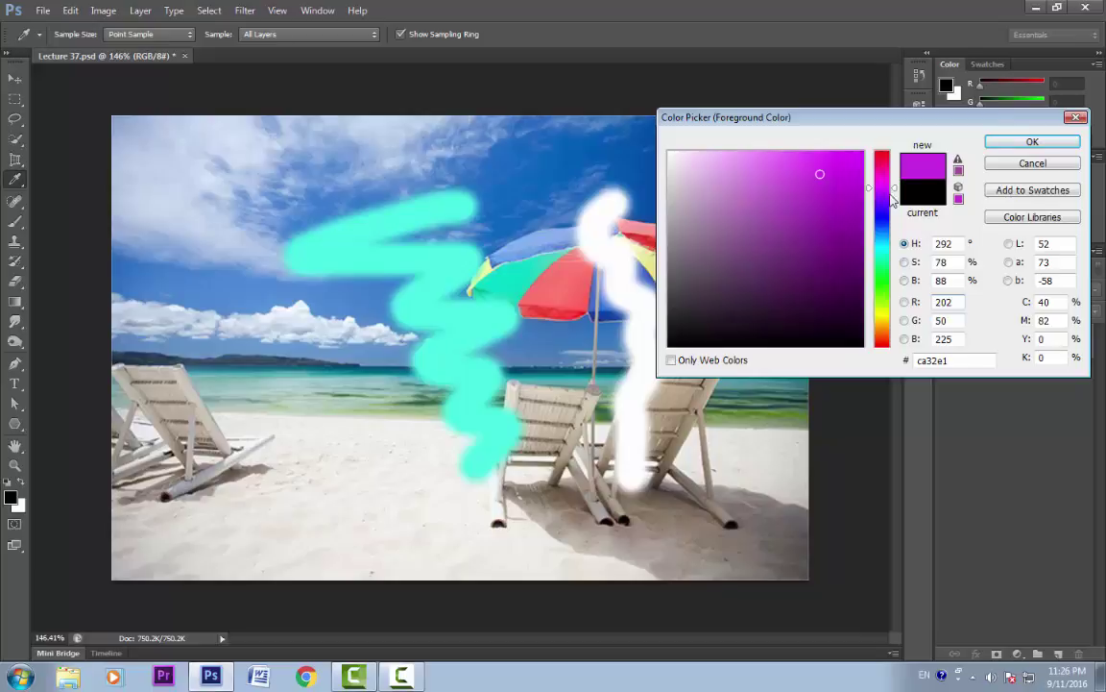
Explore purple shades, switching the picker to saturation mode and lowering it to 15%.
{"action": "mouse_move", "coordinate": [892, 198]}
{"action": "left_mouse_down"}
{"action": "mouse_move", "coordinate": [894, 309]}
{"action": "mouse_move", "coordinate": [889, 196]}
{"action": "left_mouse_up"}
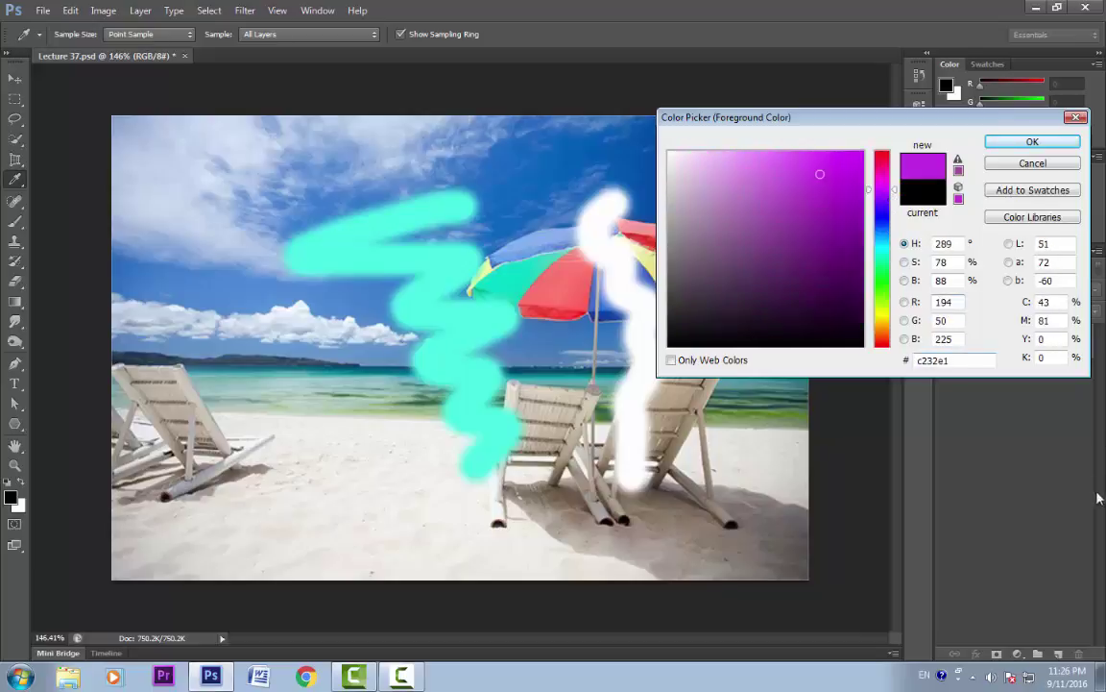
{"action": "left_click", "coordinate": [774, 177]}
{"action": "mouse_move", "coordinate": [773, 178]}
{"action": "left_mouse_down"}
{"action": "mouse_move", "coordinate": [783, 239]}
{"action": "mouse_move", "coordinate": [830, 185]}
{"action": "mouse_move", "coordinate": [745, 180]}
{"action": "mouse_move", "coordinate": [794, 257]}
{"action": "mouse_move", "coordinate": [833, 178]}
{"action": "mouse_move", "coordinate": [778, 195]}
{"action": "mouse_move", "coordinate": [832, 237]}
{"action": "mouse_move", "coordinate": [822, 181]}
{"action": "mouse_move", "coordinate": [817, 257]}
{"action": "mouse_move", "coordinate": [805, 185]}
{"action": "left_mouse_up"}
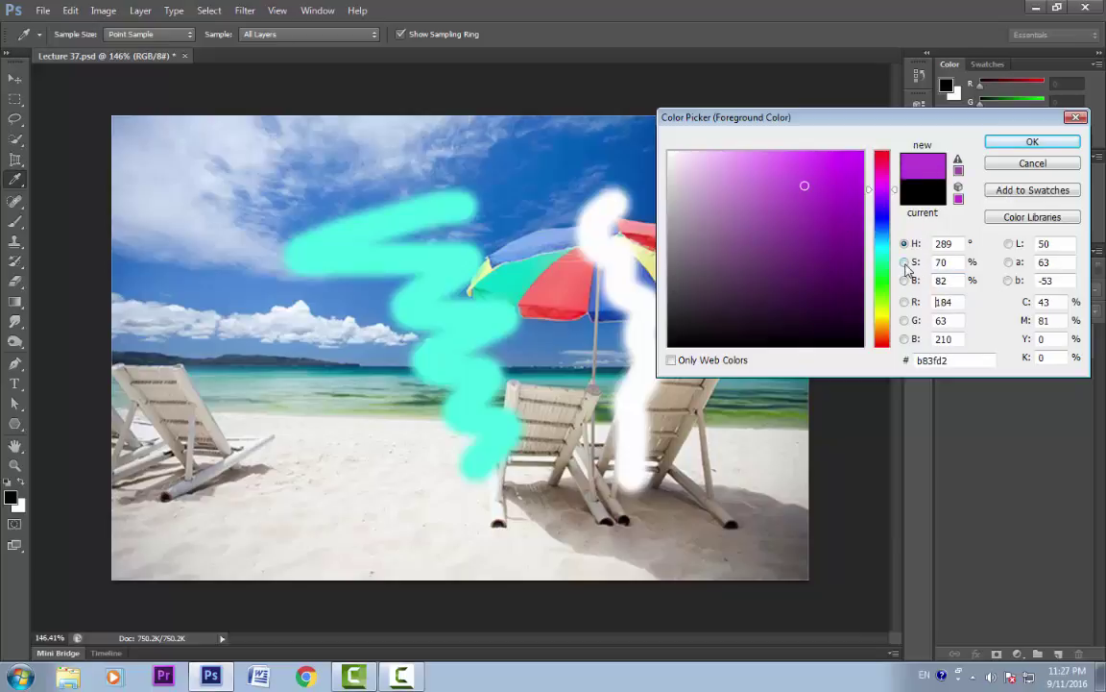
{"action": "left_click", "coordinate": [905, 265]}
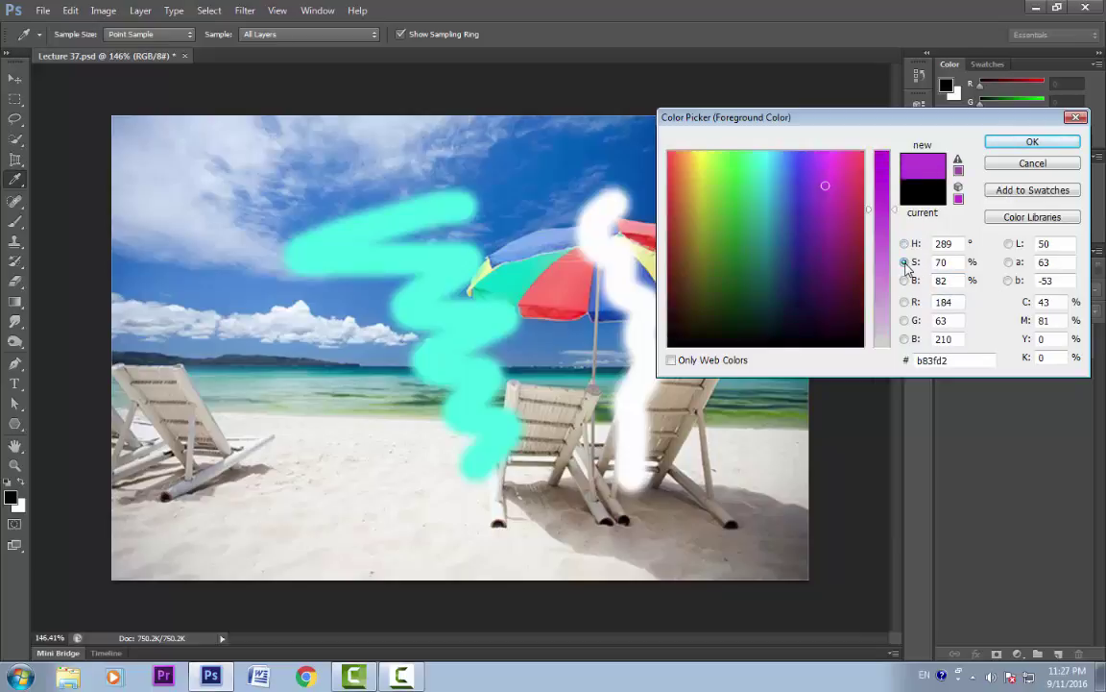
{"action": "left_click_drag", "start_coordinate": [897, 212], "coordinate": [892, 174]}
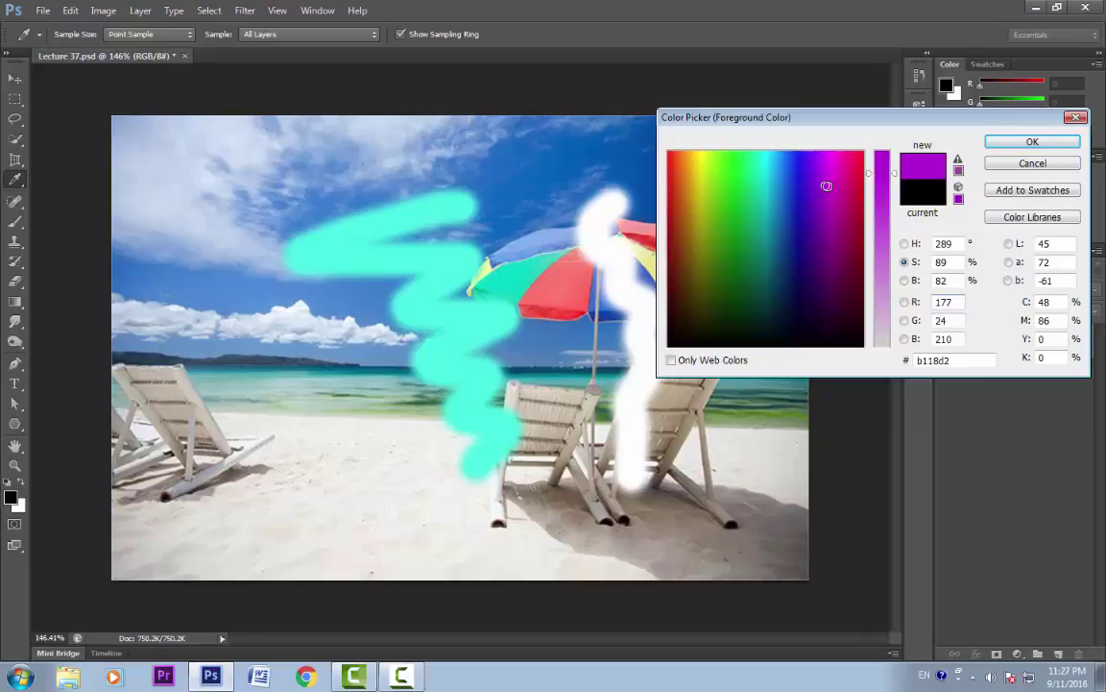
{"action": "mouse_move", "coordinate": [826, 186]}
{"action": "left_mouse_down"}
{"action": "mouse_move", "coordinate": [713, 218]}
{"action": "mouse_move", "coordinate": [827, 267]}
{"action": "mouse_move", "coordinate": [852, 234]}
{"action": "mouse_move", "coordinate": [825, 172]}
{"action": "mouse_move", "coordinate": [764, 197]}
{"action": "mouse_move", "coordinate": [808, 294]}
{"action": "mouse_move", "coordinate": [835, 245]}
{"action": "mouse_move", "coordinate": [816, 173]}
{"action": "mouse_move", "coordinate": [797, 267]}
{"action": "mouse_move", "coordinate": [837, 258]}
{"action": "mouse_move", "coordinate": [822, 192]}
{"action": "mouse_move", "coordinate": [834, 182]}
{"action": "left_mouse_up"}
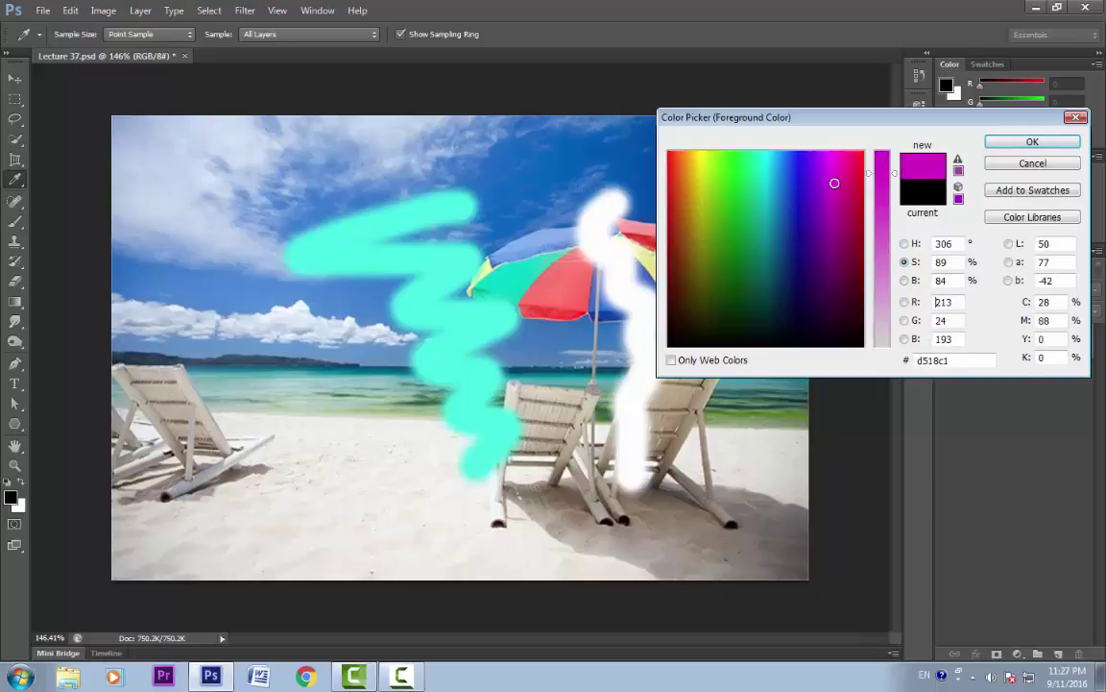
Enter R 255, G 0, B 0 to make the foreground pure red ff0000.
{"action": "double_click", "coordinate": [938, 302]}
{"action": "type", "text": "255"}
{"action": "key", "text": "Tab"}
{"action": "type", "text": "0"}
{"action": "key", "text": "Tab"}
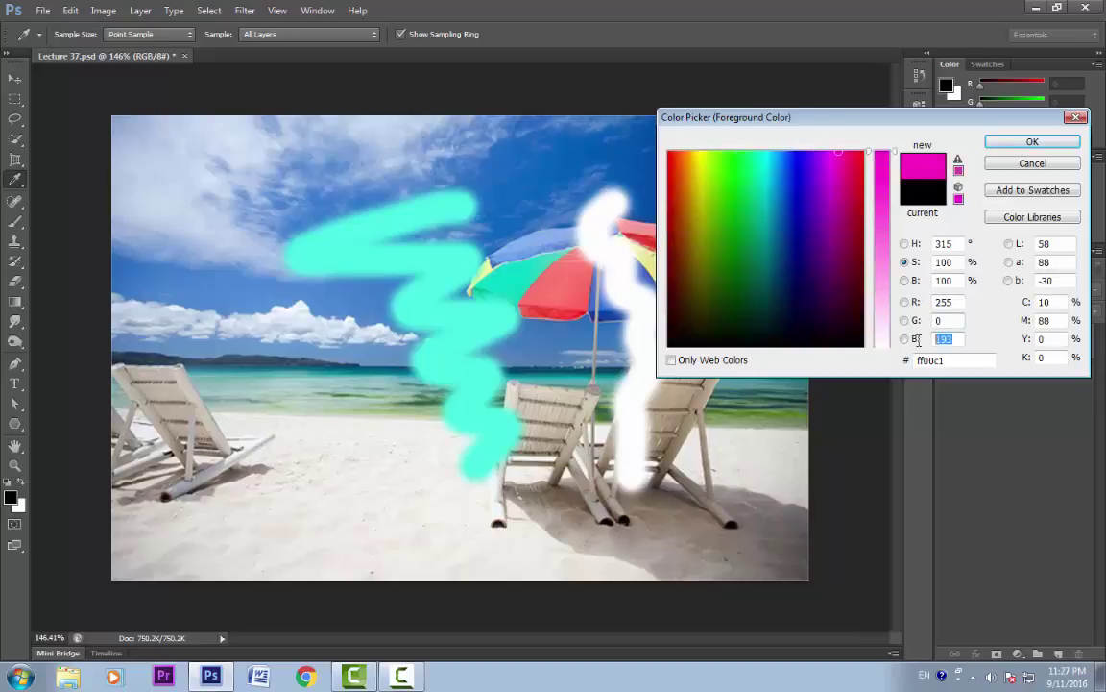
{"action": "type", "text": "0"}
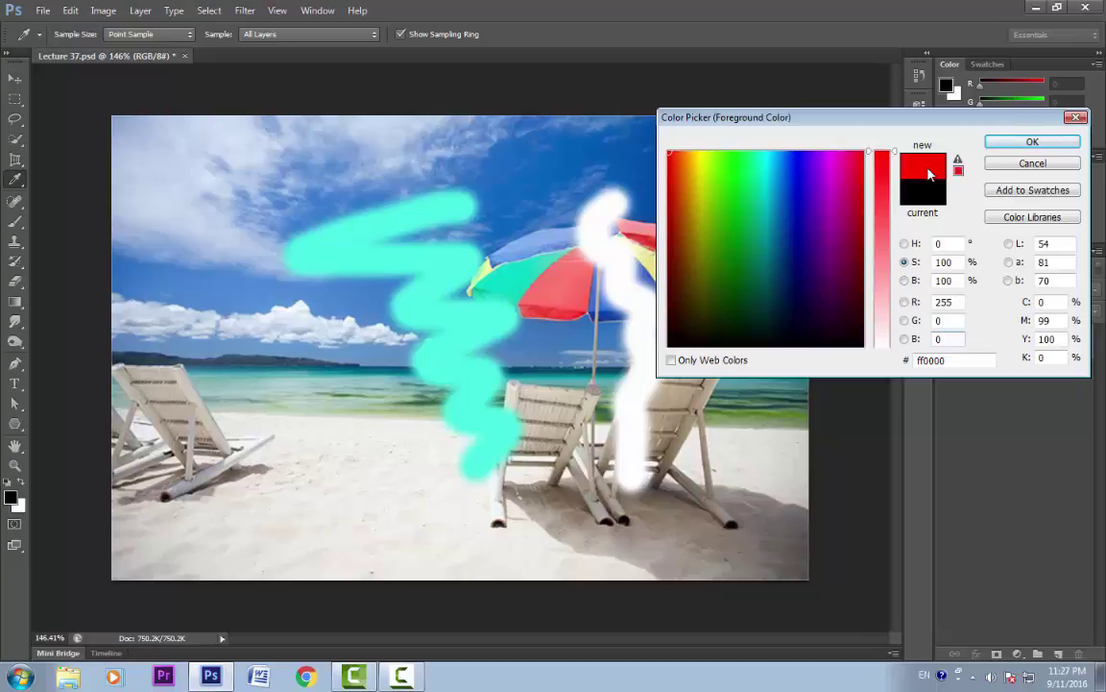
{"action": "left_click", "coordinate": [994, 143]}
{"action": "key", "text": "b"}
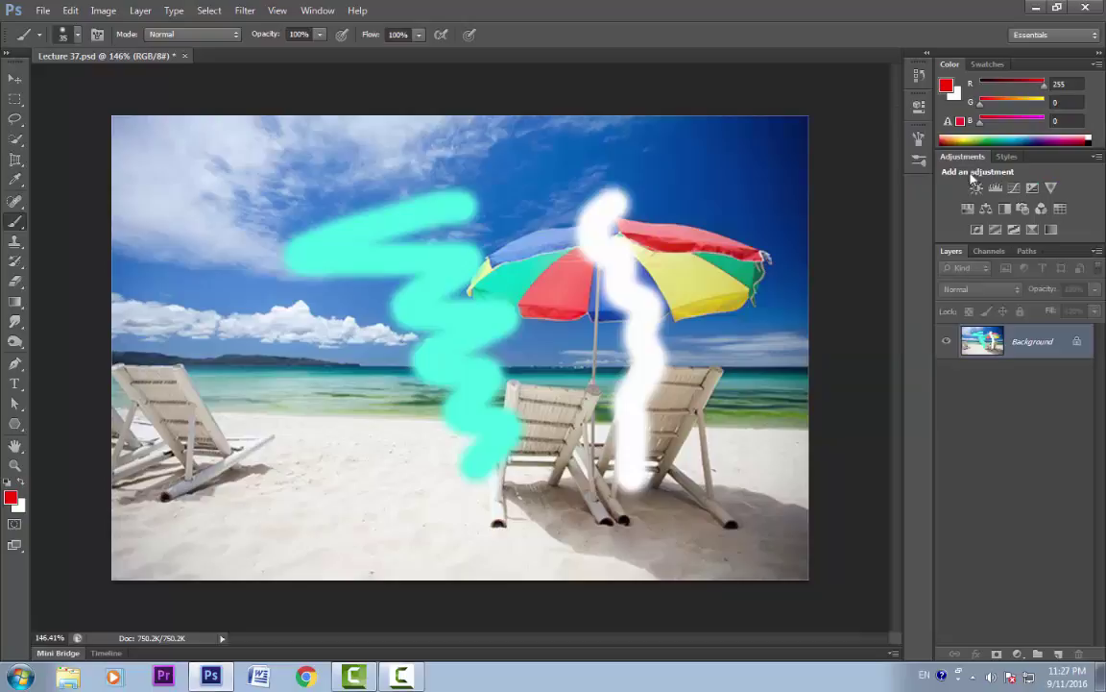
{"action": "left_click", "coordinate": [12, 498]}
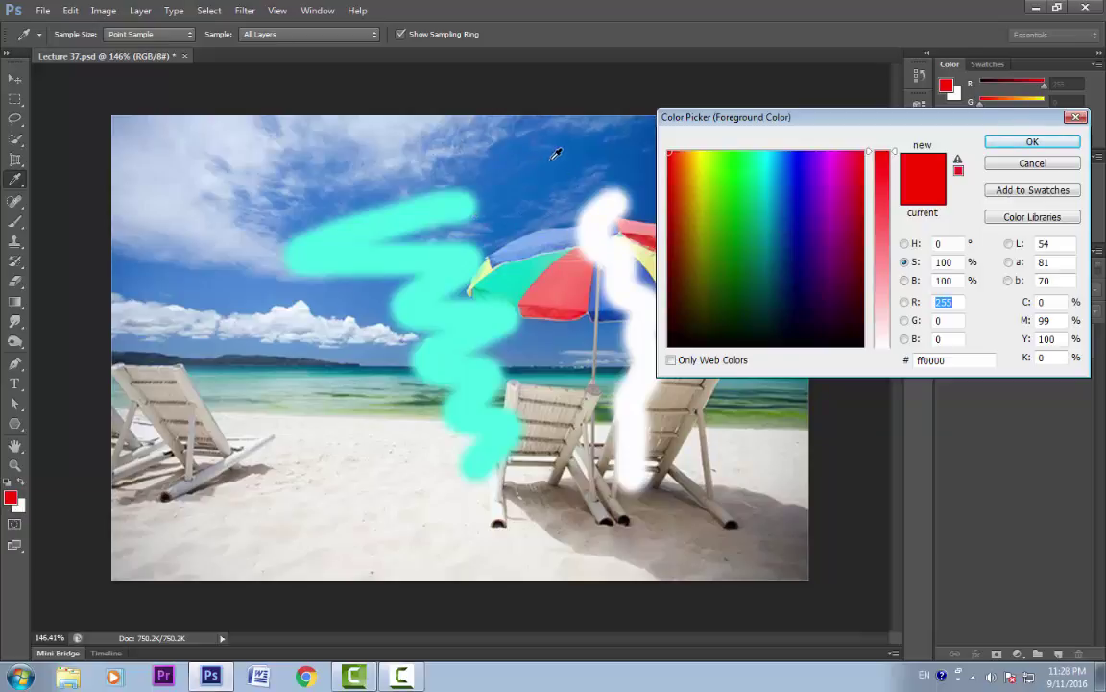
{"action": "left_click", "coordinate": [541, 261]}
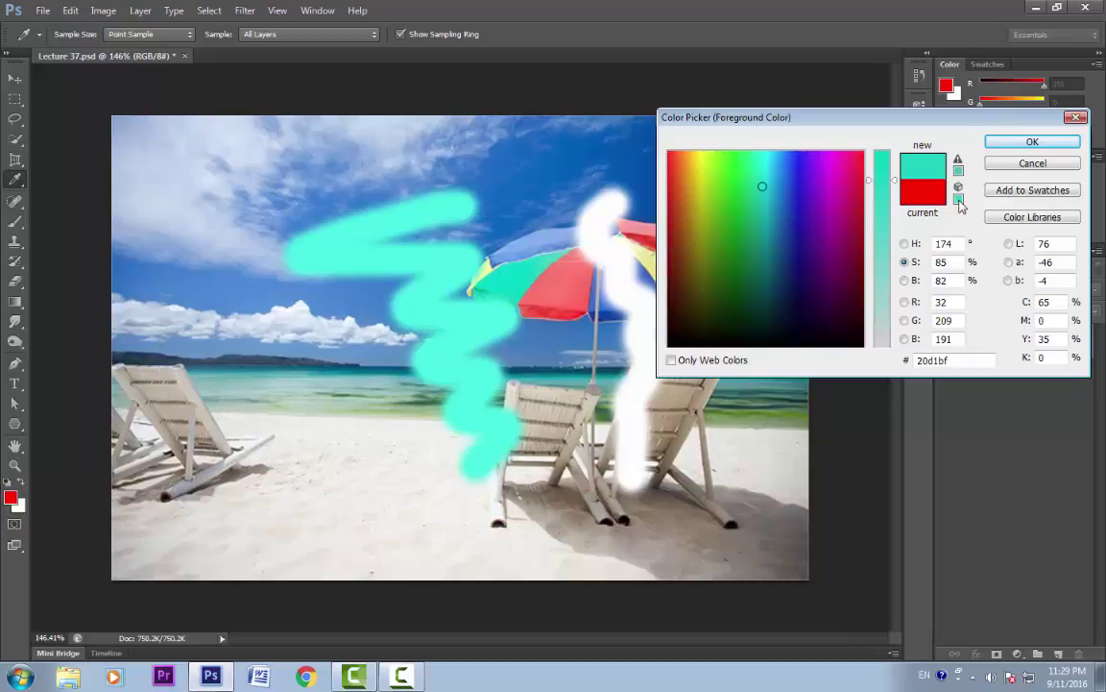
{"action": "key", "text": "Escape"}
{"action": "key", "text": "b"}
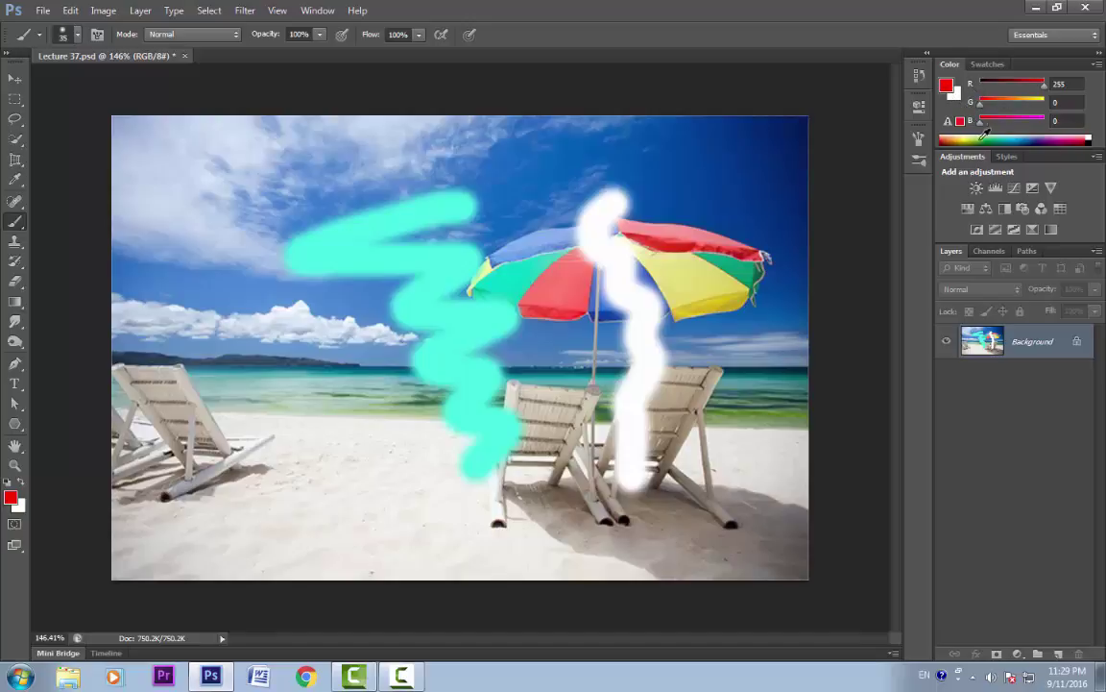
Reset the foreground colour from red back to black, with white as background.
{"action": "left_click", "coordinate": [1090, 141]}
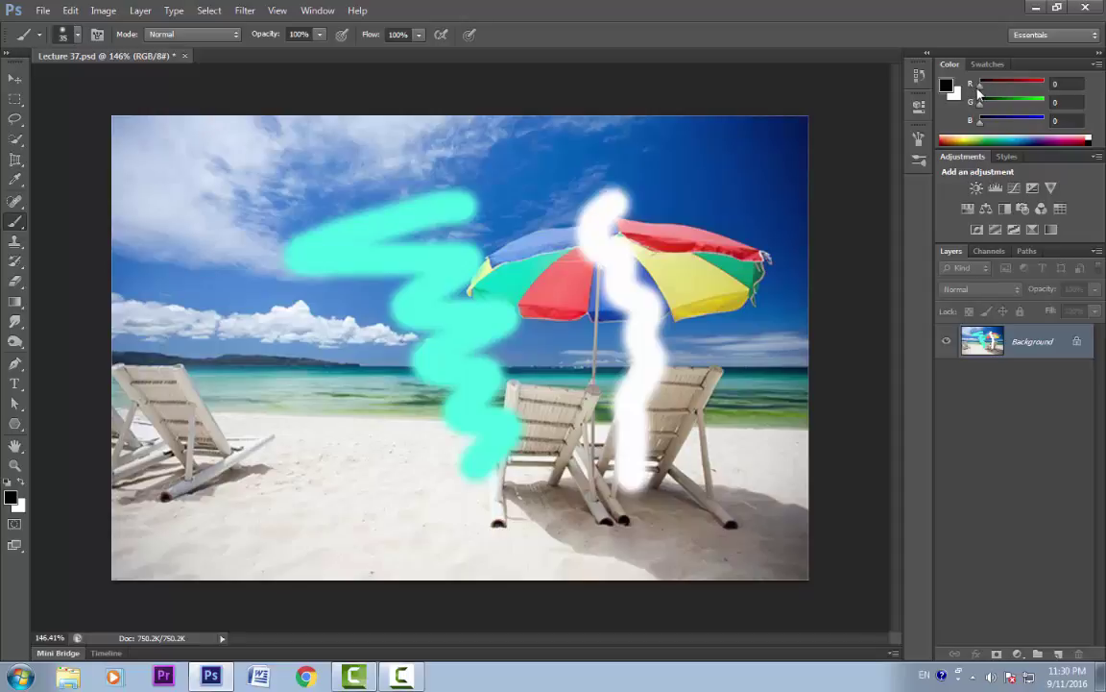
{"action": "mouse_move", "coordinate": [980, 87]}
{"action": "left_mouse_down"}
{"action": "mouse_move", "coordinate": [1053, 96]}
{"action": "mouse_move", "coordinate": [980, 86]}
{"action": "left_mouse_up"}
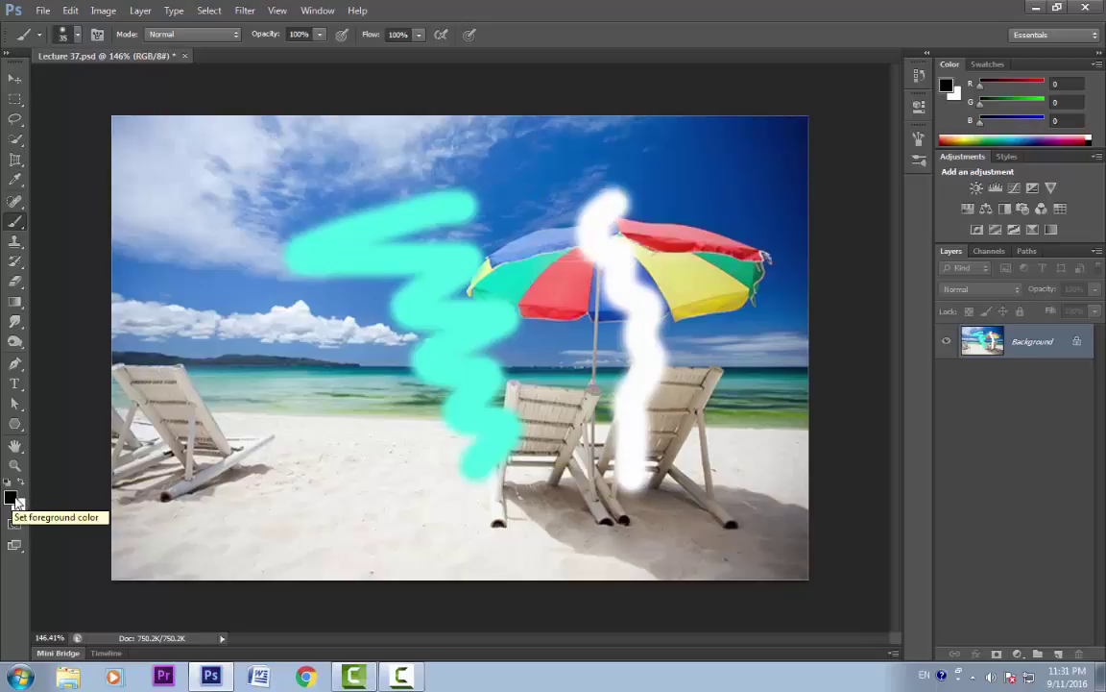
Set the foreground to dark green 0, 119, 64 using the Color panel sliders and picker.
{"action": "left_click", "coordinate": [946, 86]}
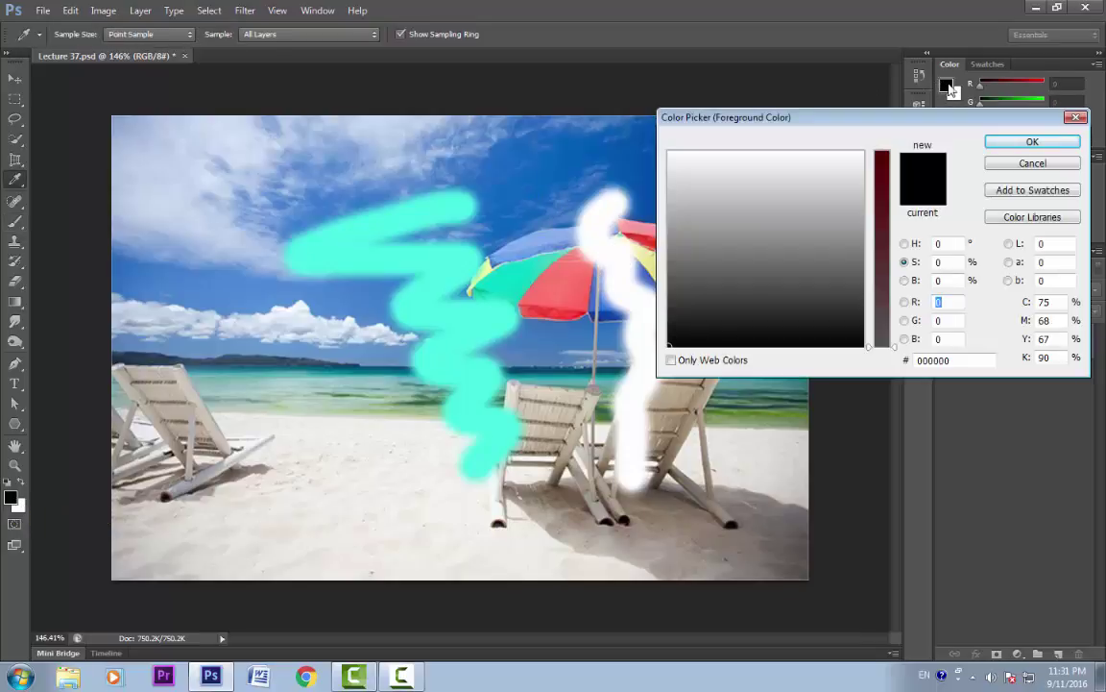
{"action": "key", "text": "Escape"}
{"action": "left_click", "coordinate": [994, 86]}
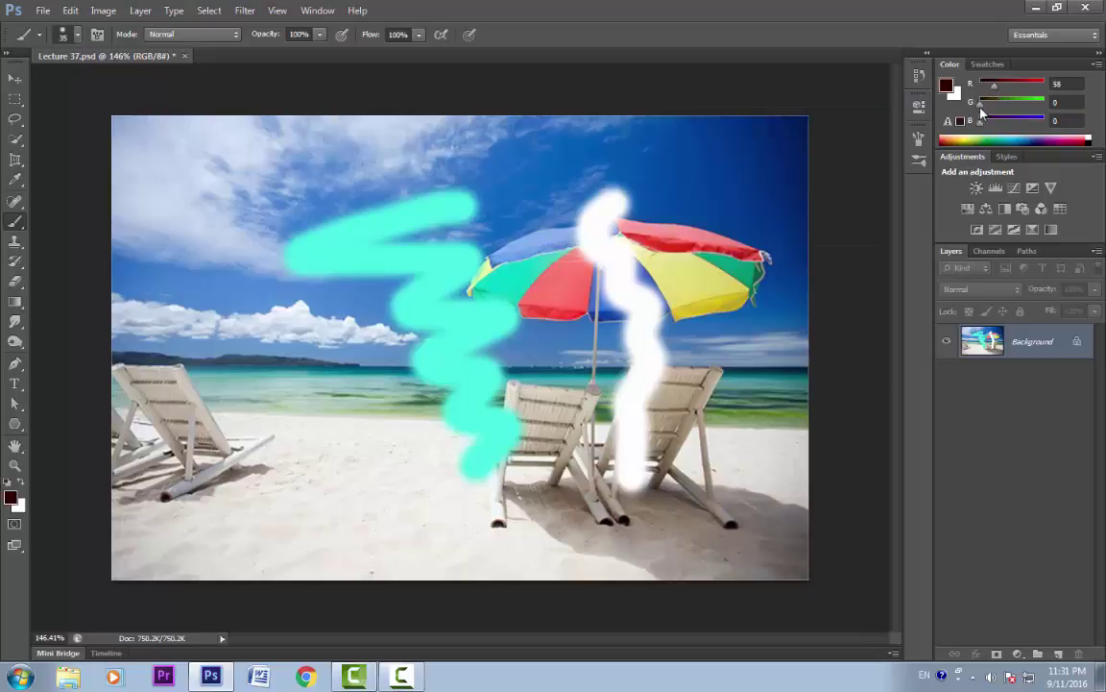
{"action": "left_click_drag", "start_coordinate": [980, 101], "coordinate": [1008, 122]}
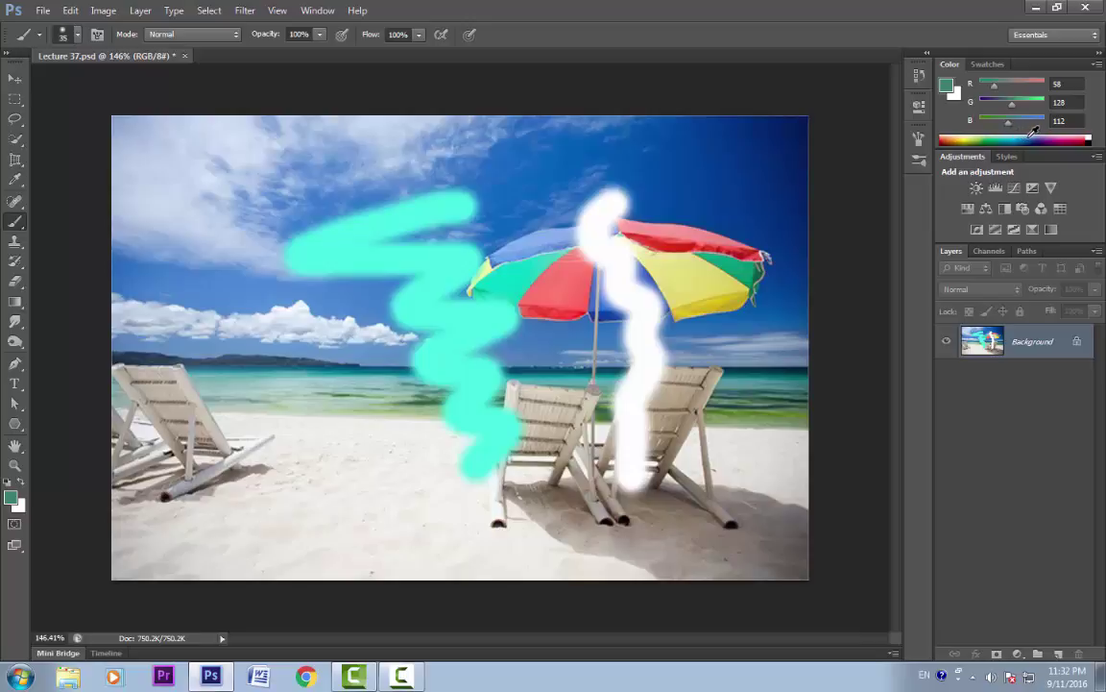
{"action": "left_click_drag", "start_coordinate": [1049, 130], "coordinate": [978, 142]}
{"action": "left_click", "coordinate": [947, 88]}
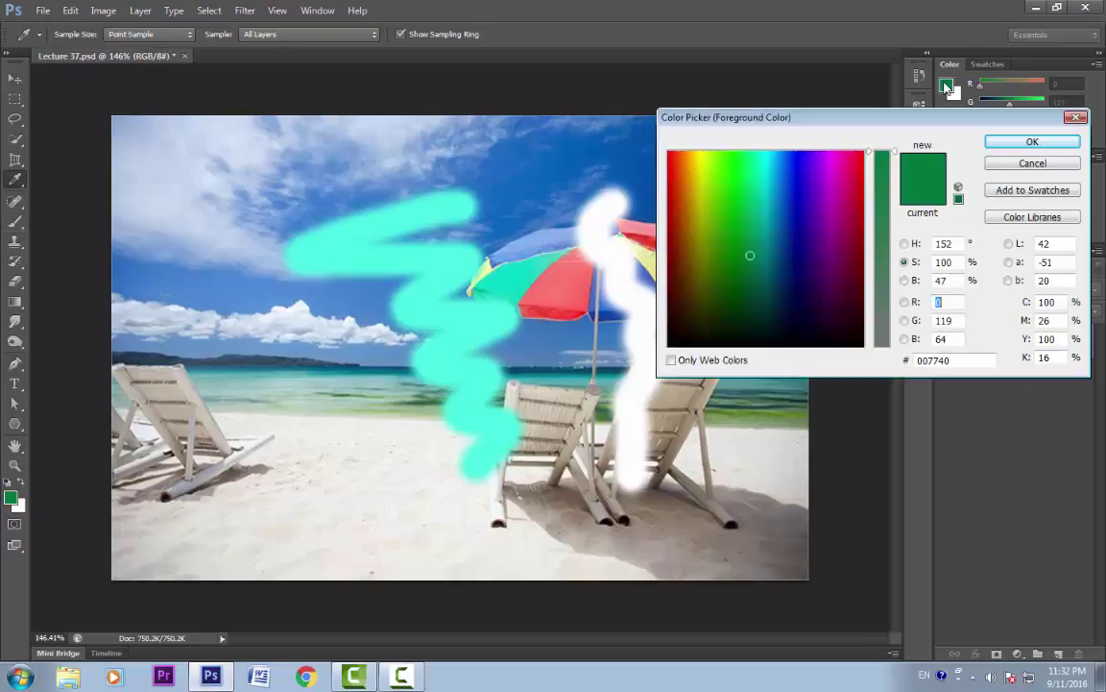
{"action": "left_click", "coordinate": [1008, 142]}
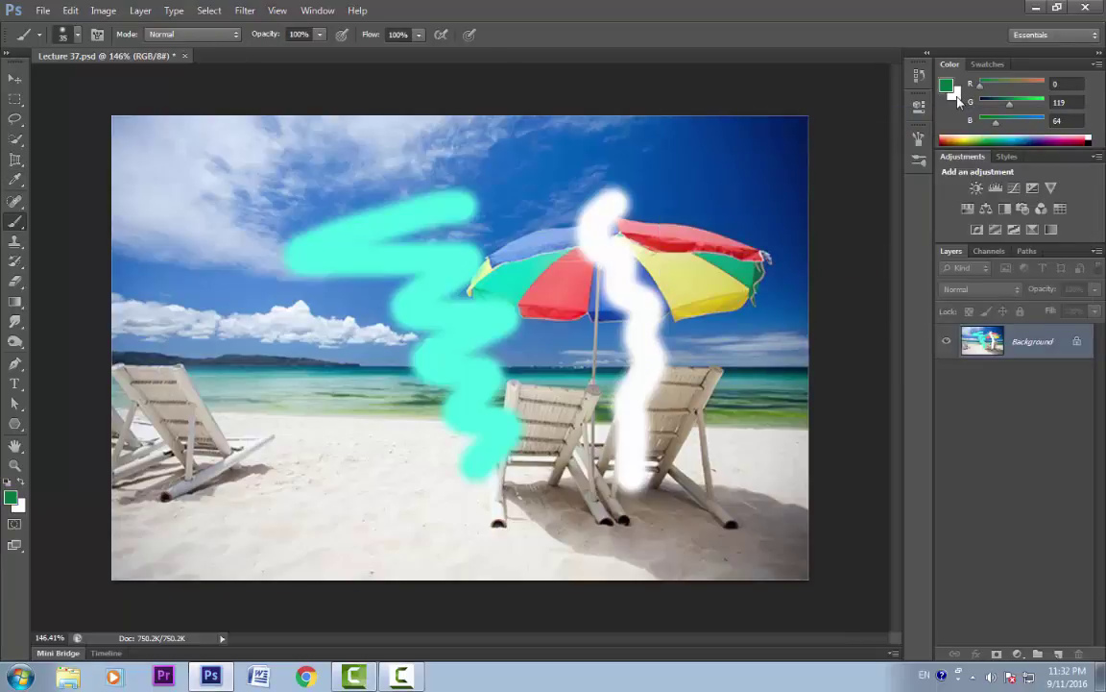
Sample a yellow with the eyedropper as the background colour, then show the swatches.
{"action": "left_click", "coordinate": [957, 97]}
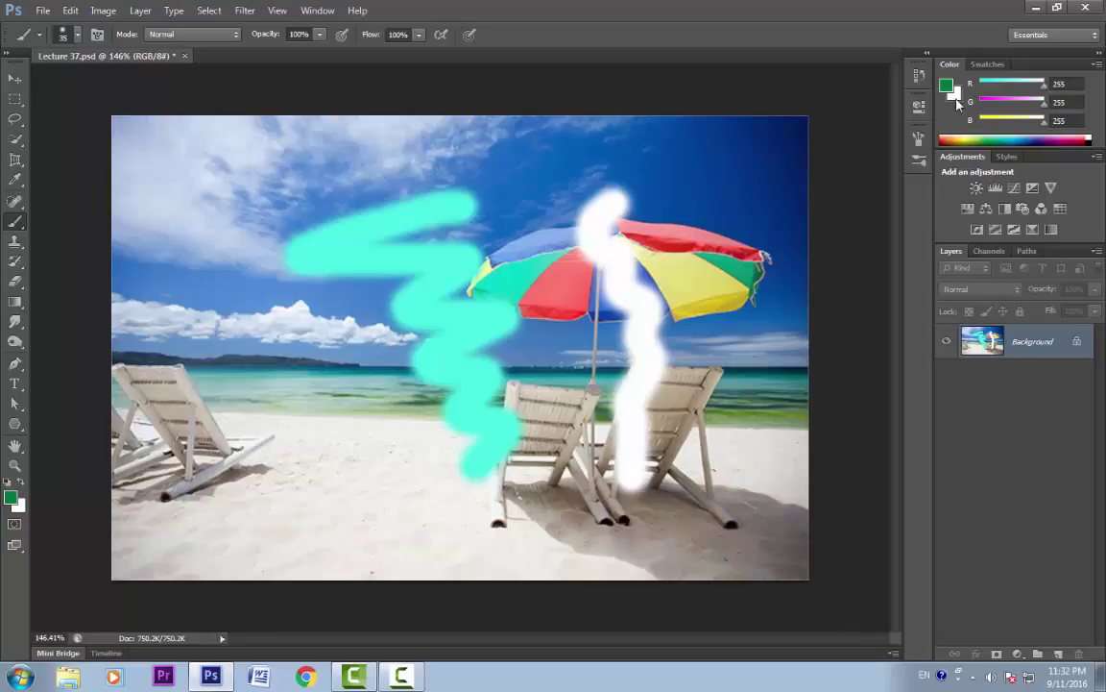
{"action": "left_click", "coordinate": [958, 100]}
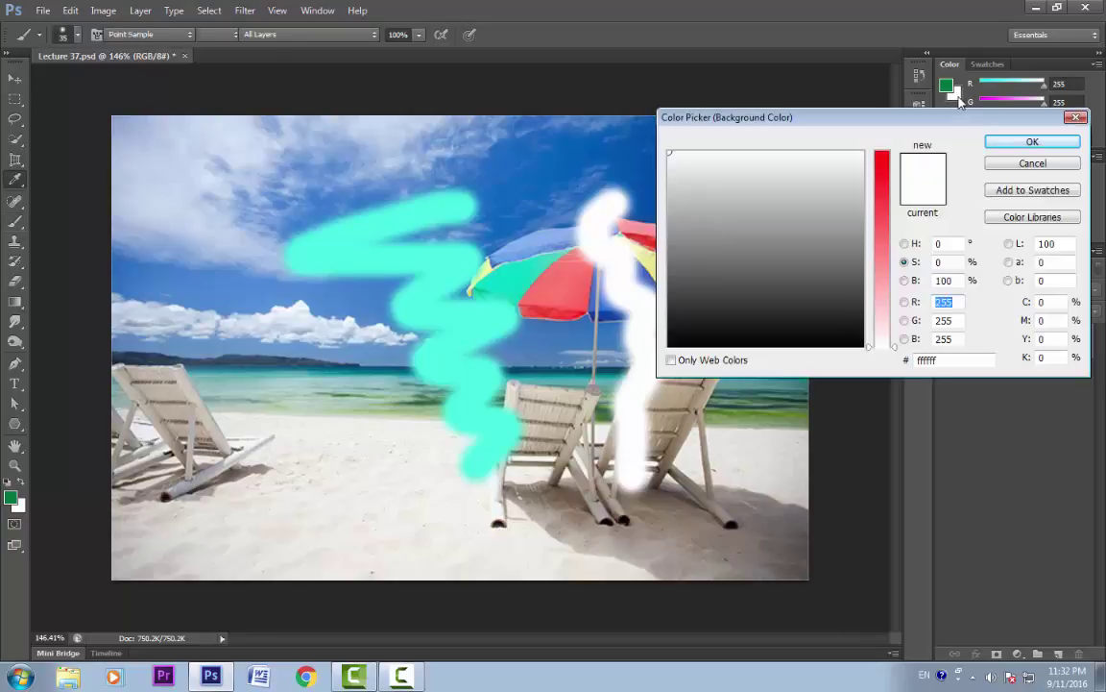
{"action": "left_click", "coordinate": [803, 169]}
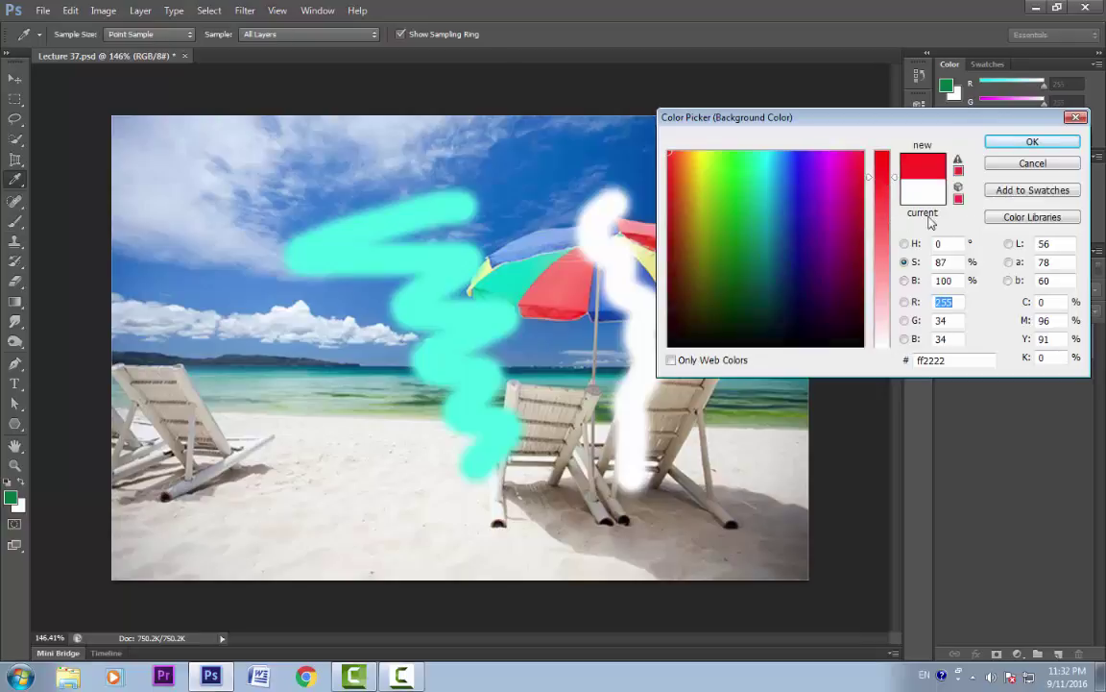
{"action": "left_click", "coordinate": [730, 279]}
{"action": "key", "text": "Return"}
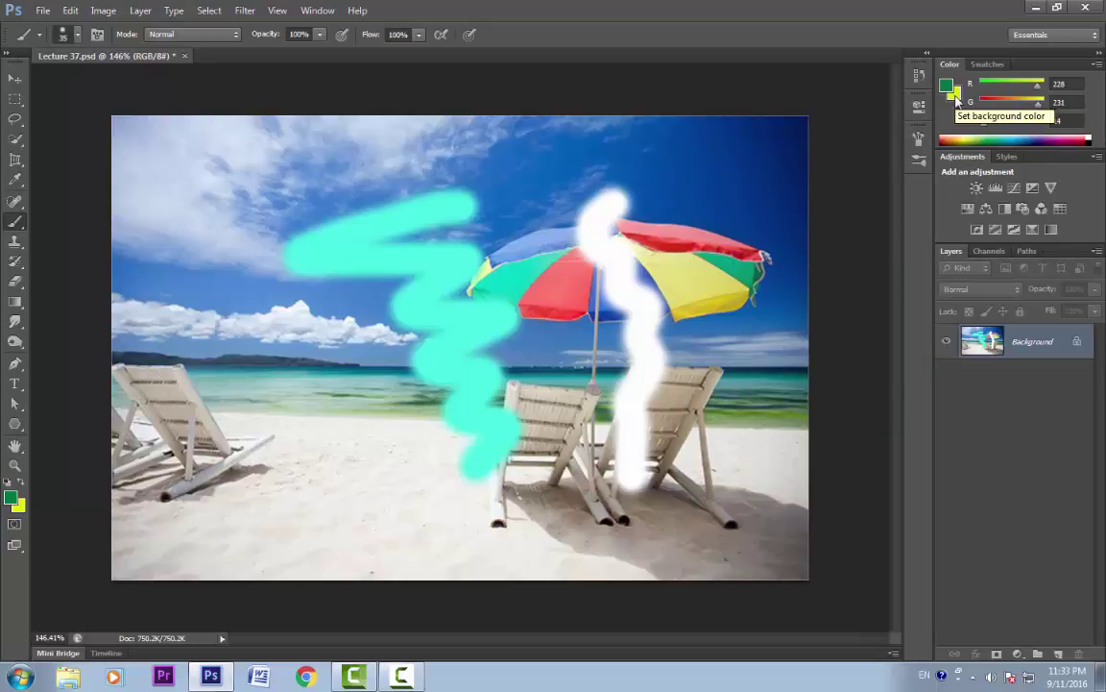
{"action": "left_click", "coordinate": [988, 64]}
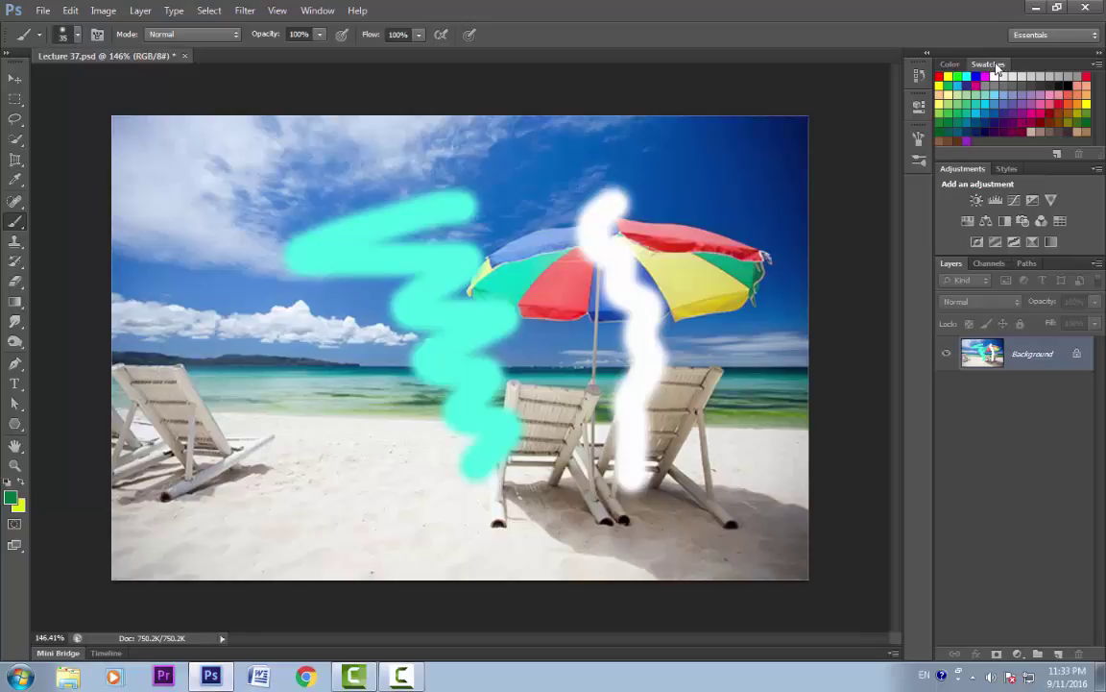
Save the yellow as a new swatch named 'my yellow'.
{"action": "left_click", "coordinate": [987, 146]}
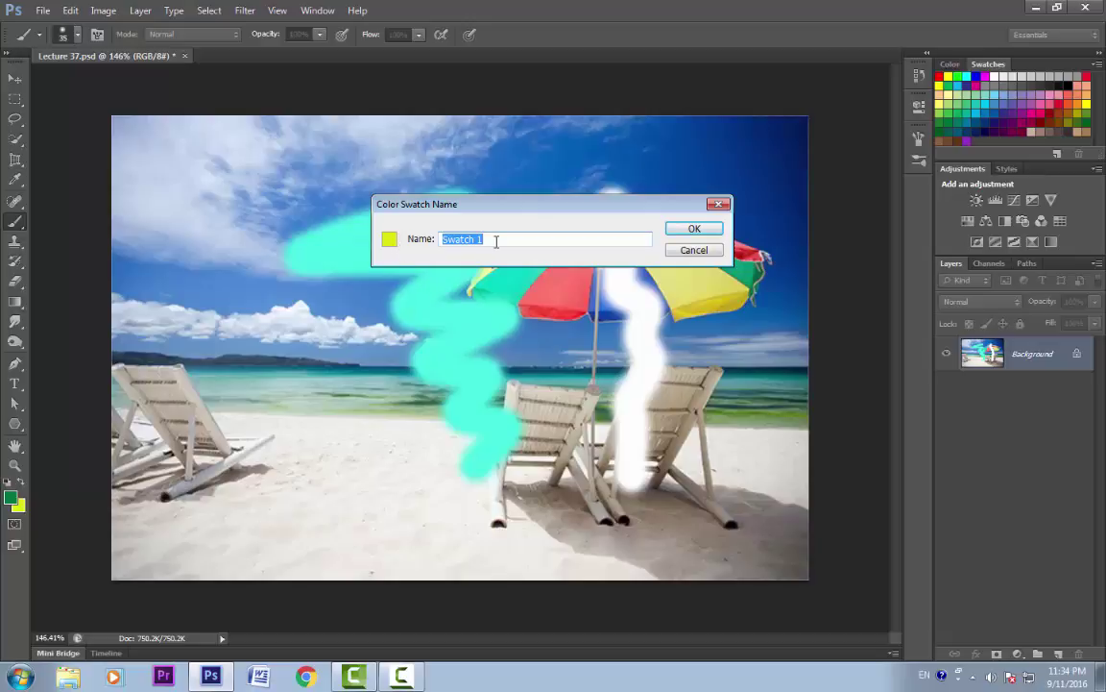
{"action": "type", "text": "my yellow"}
{"action": "left_click", "coordinate": [693, 229]}
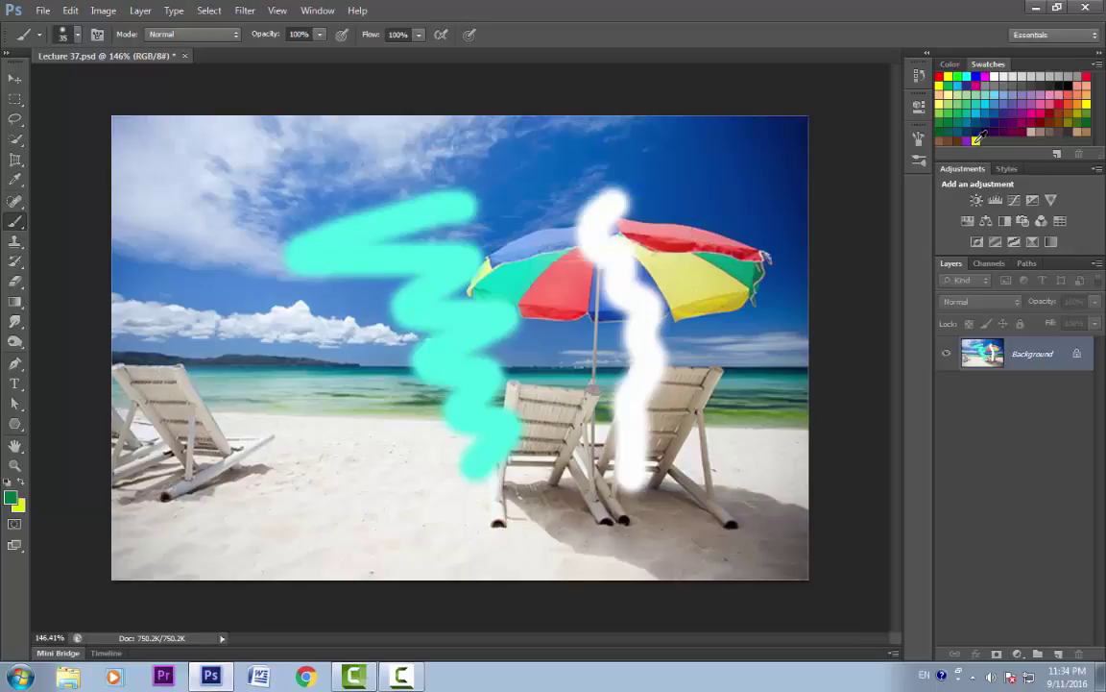
{"action": "left_click", "coordinate": [950, 64]}
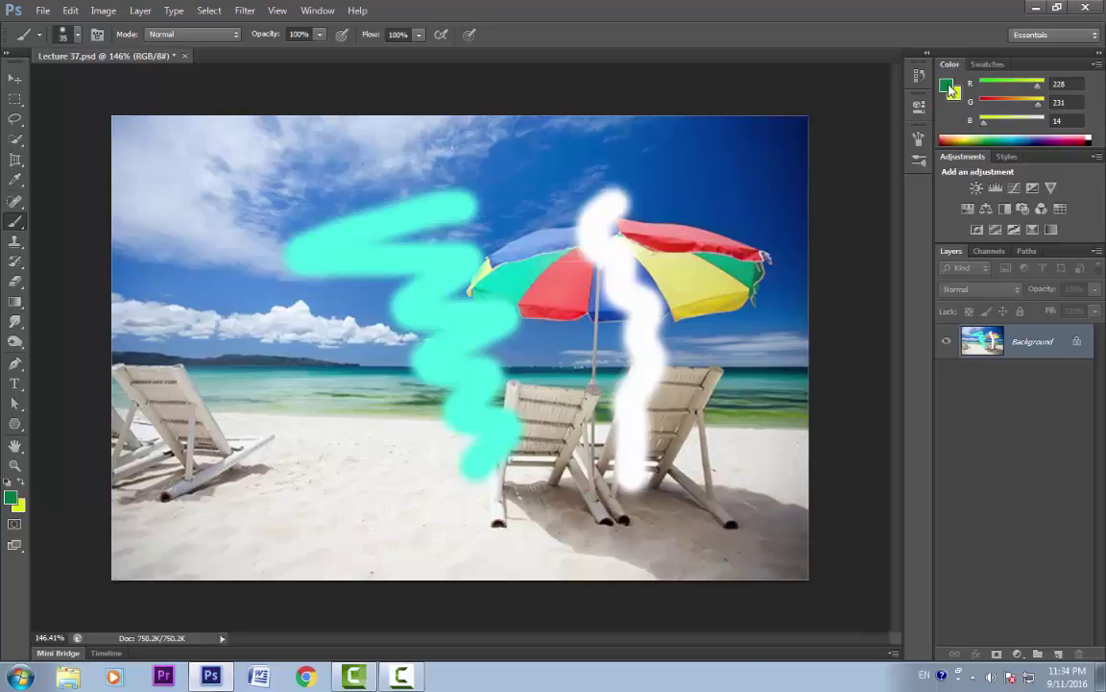
Save the dark green as a swatch named 'my green' and return to the Color panel.
{"action": "left_click", "coordinate": [988, 64]}
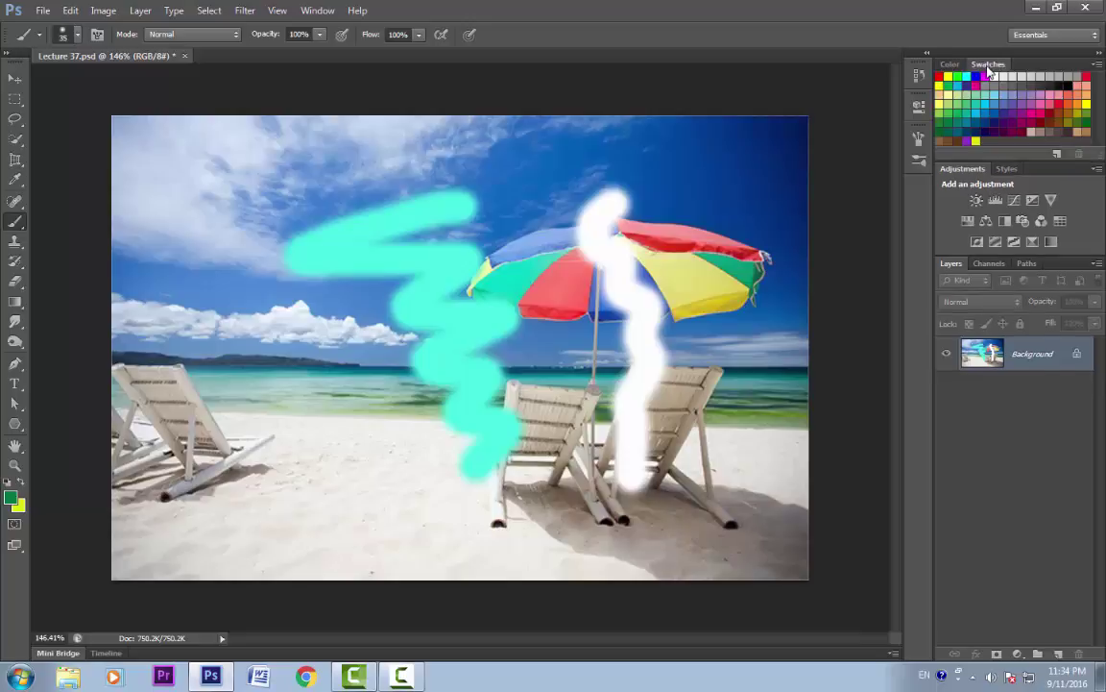
{"action": "left_click", "coordinate": [996, 126]}
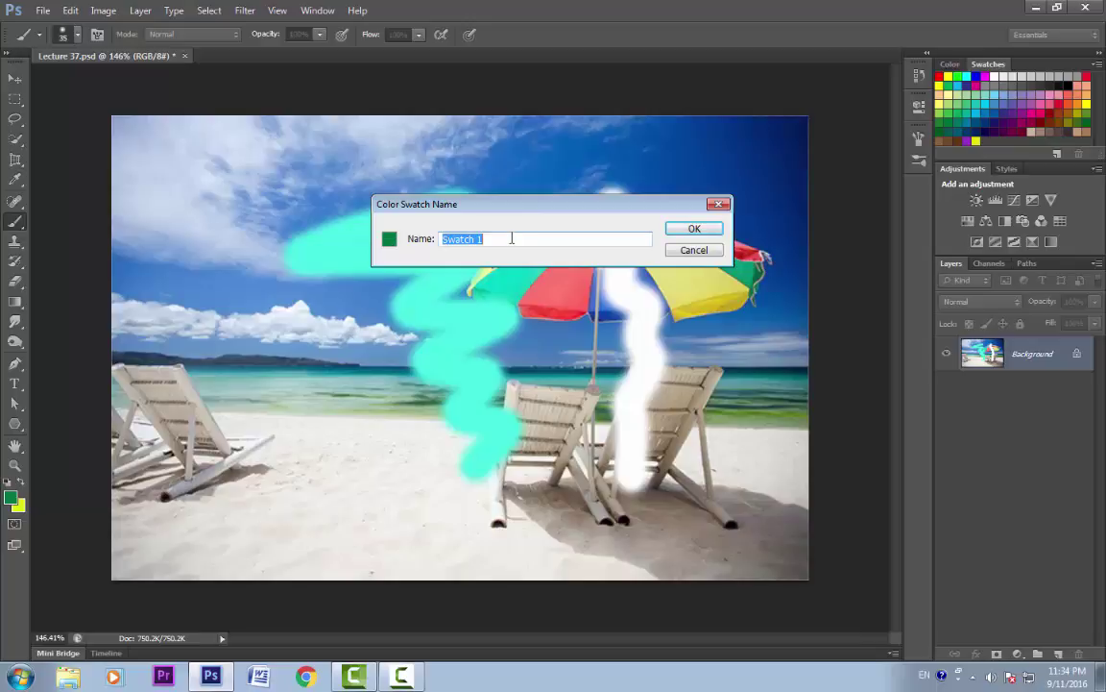
{"action": "type", "text": "my green"}
{"action": "left_click", "coordinate": [705, 231]}
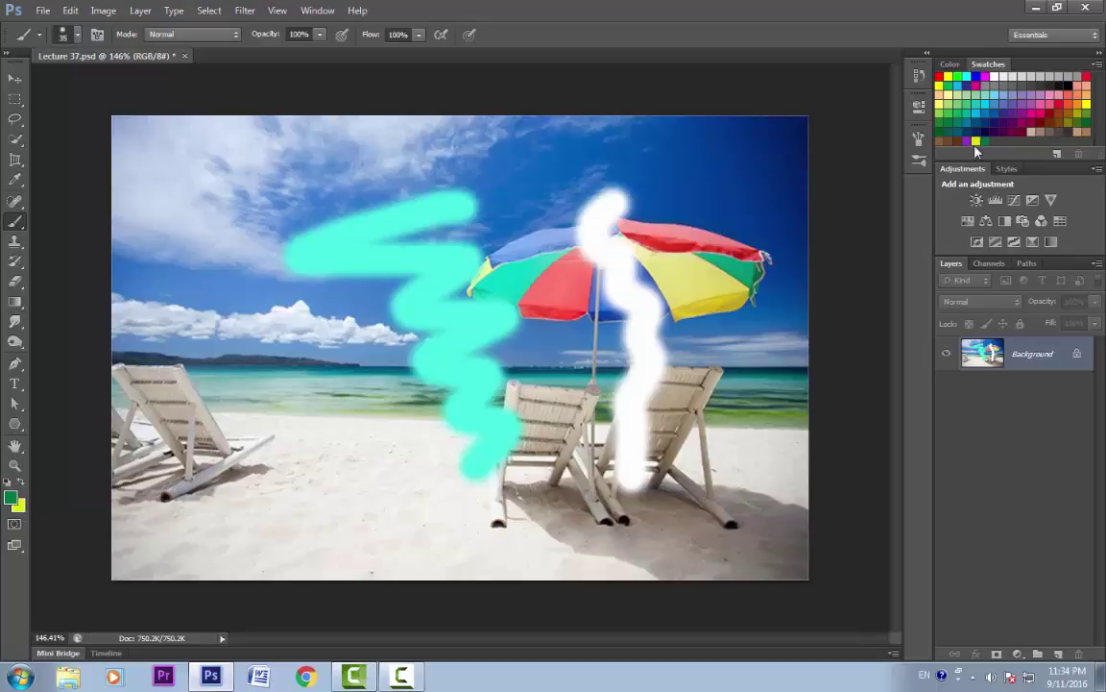
{"action": "left_click", "coordinate": [950, 65]}
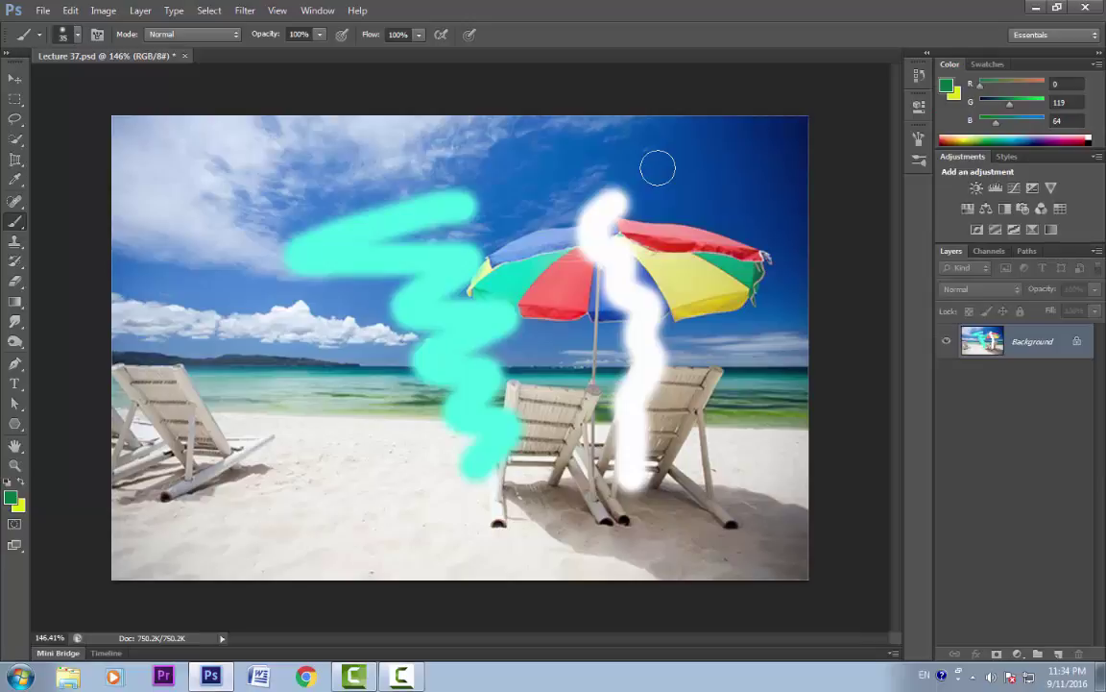
Reset colours, then make the 'my yellow' swatch the foreground colour.
{"action": "key", "text": "d"}
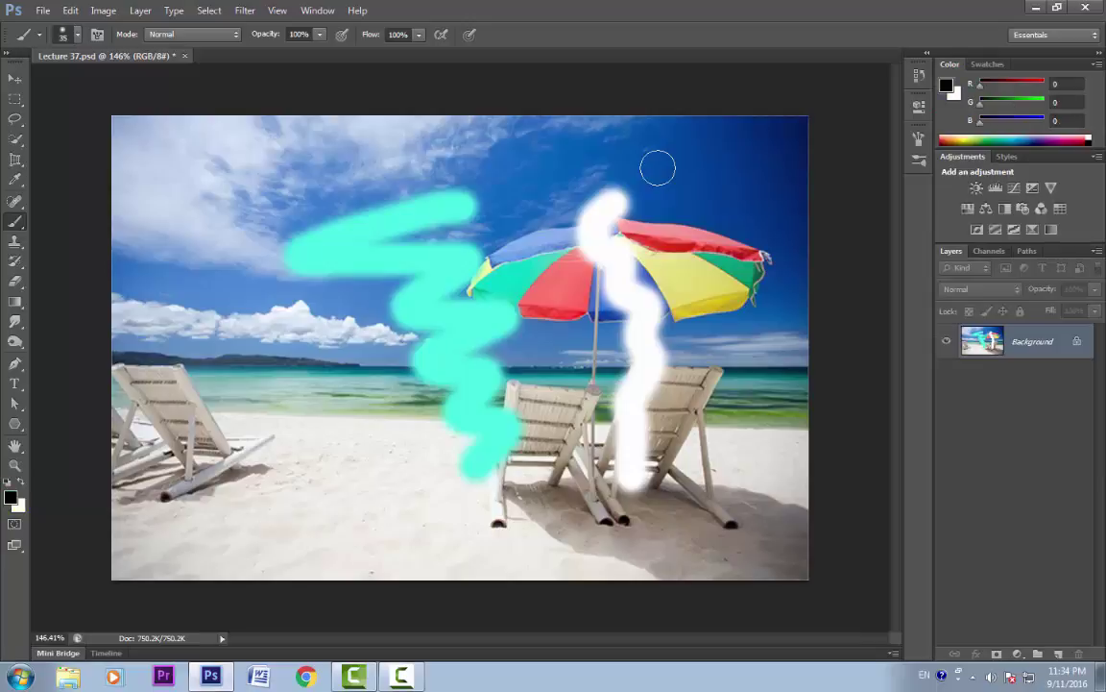
{"action": "left_click", "coordinate": [990, 66]}
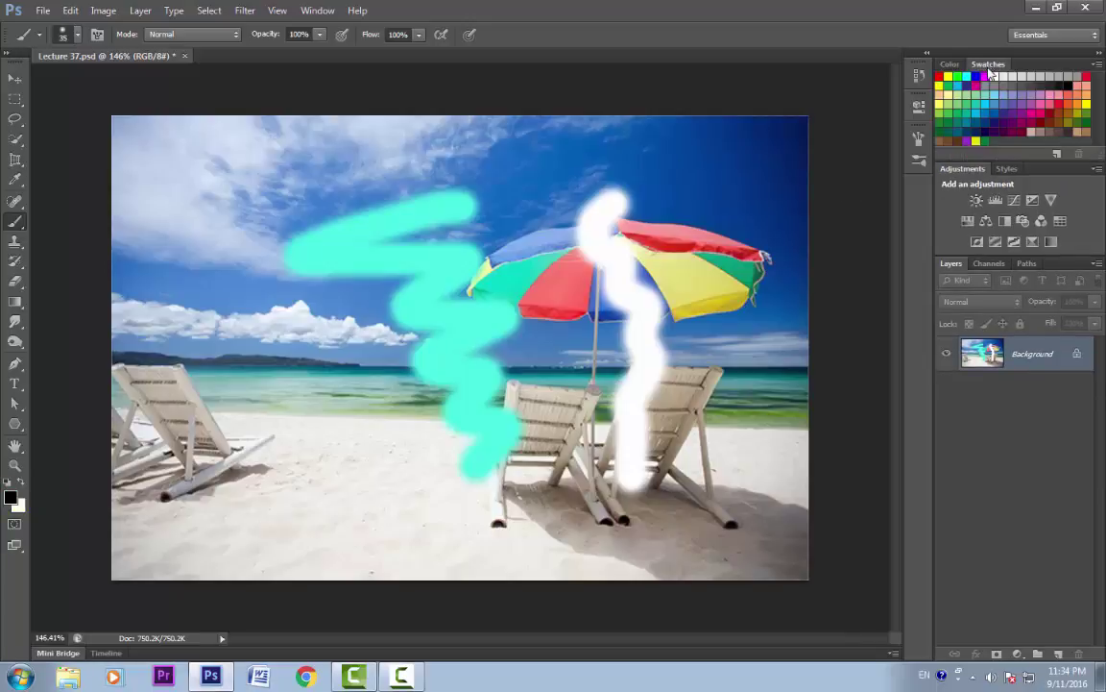
{"action": "left_click", "coordinate": [976, 140]}
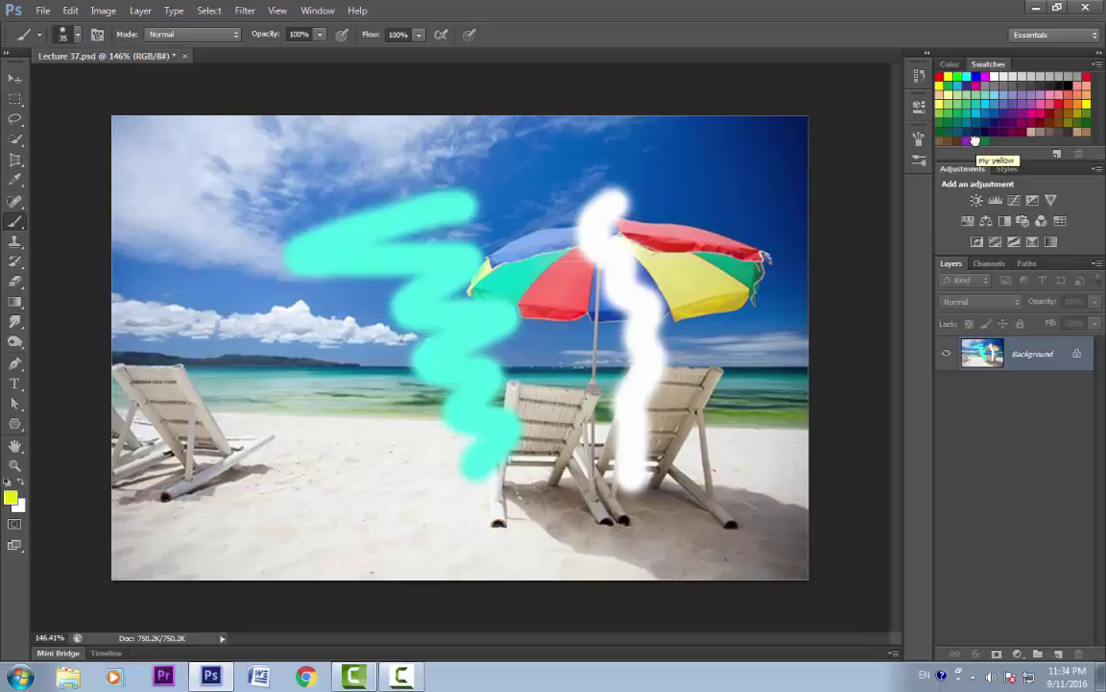
Keep white as the background colour, select the Brush, and return to the Color panel.
{"action": "left_click", "coordinate": [19, 505]}
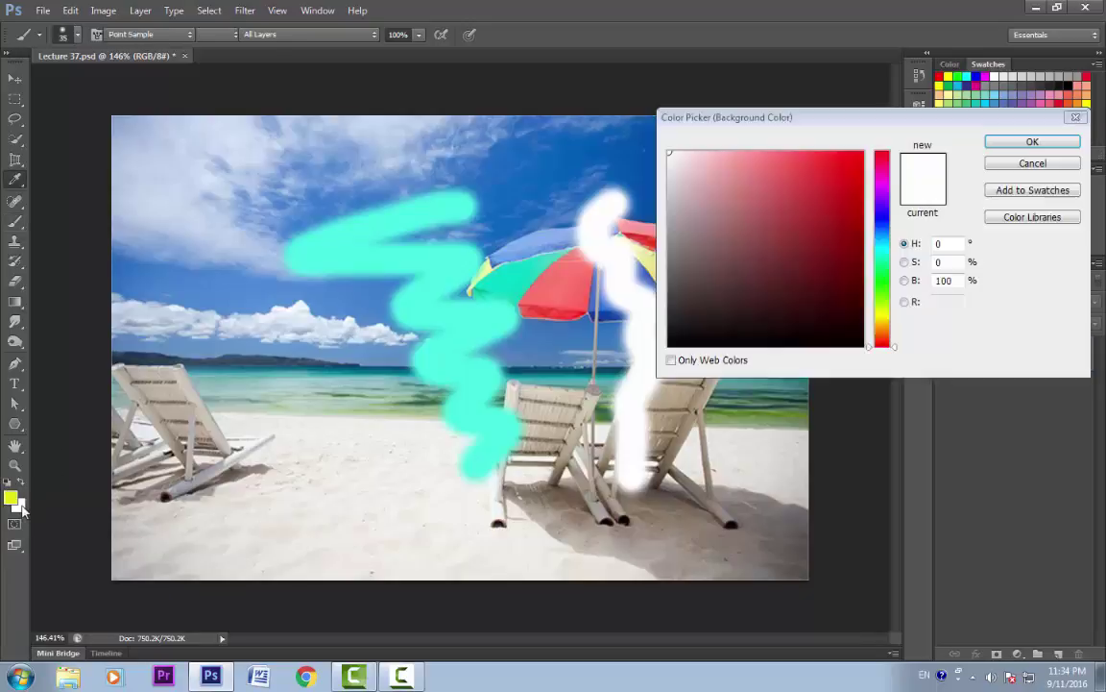
{"action": "key", "text": "Return"}
{"action": "key", "text": "b"}
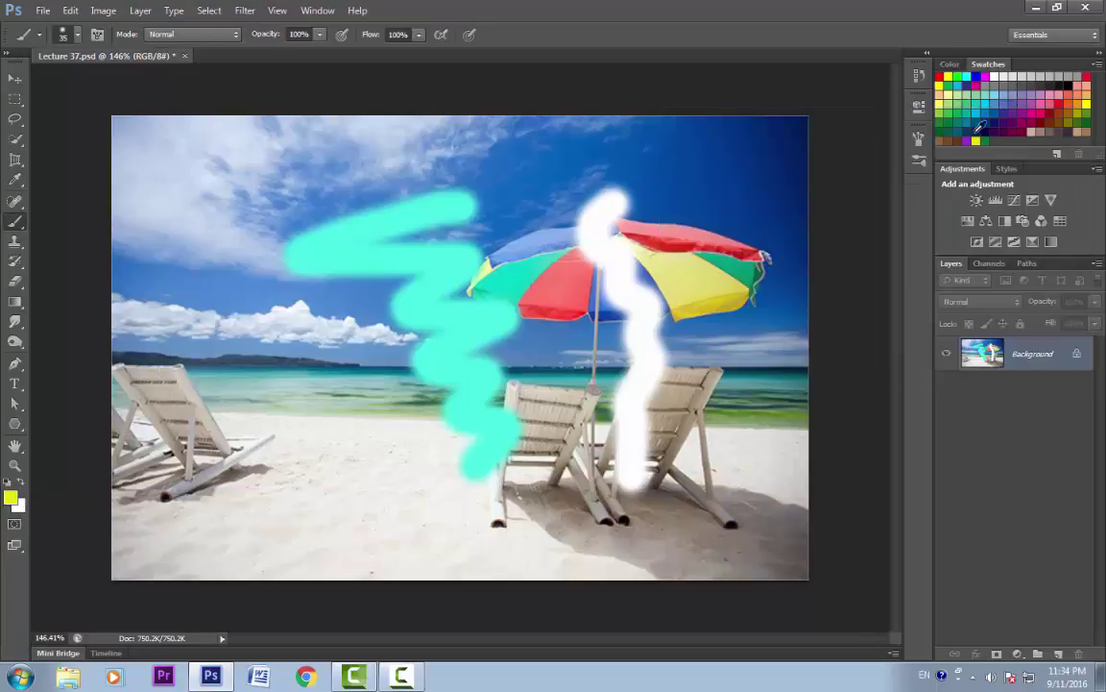
{"action": "left_click", "coordinate": [951, 69]}
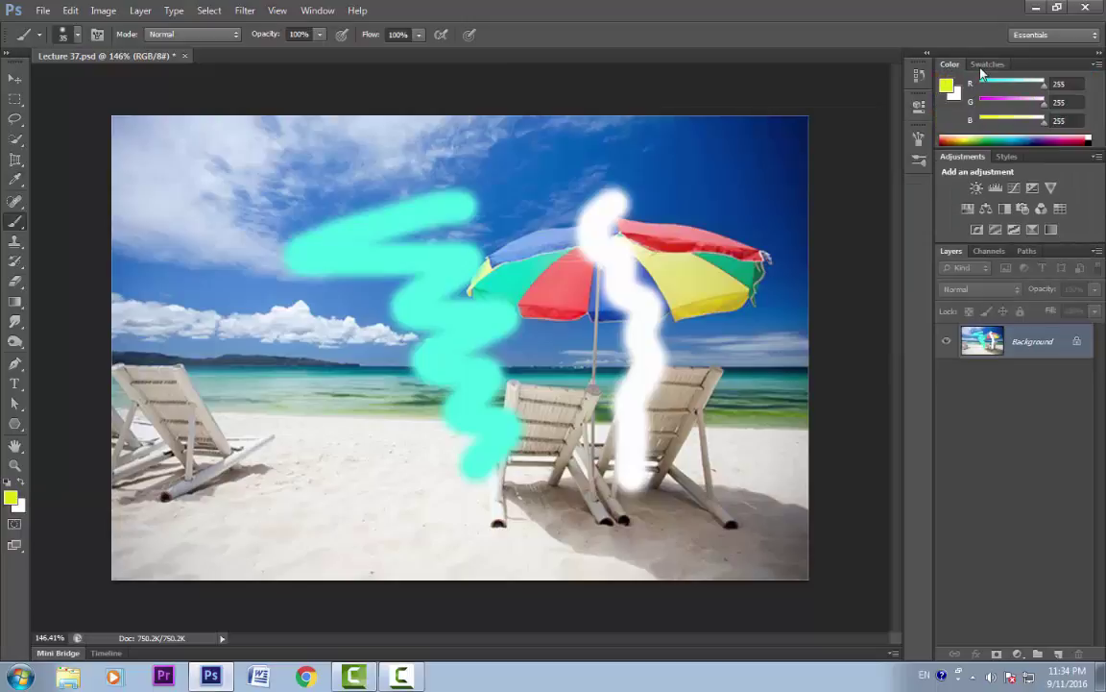
{"action": "left_click", "coordinate": [988, 63]}
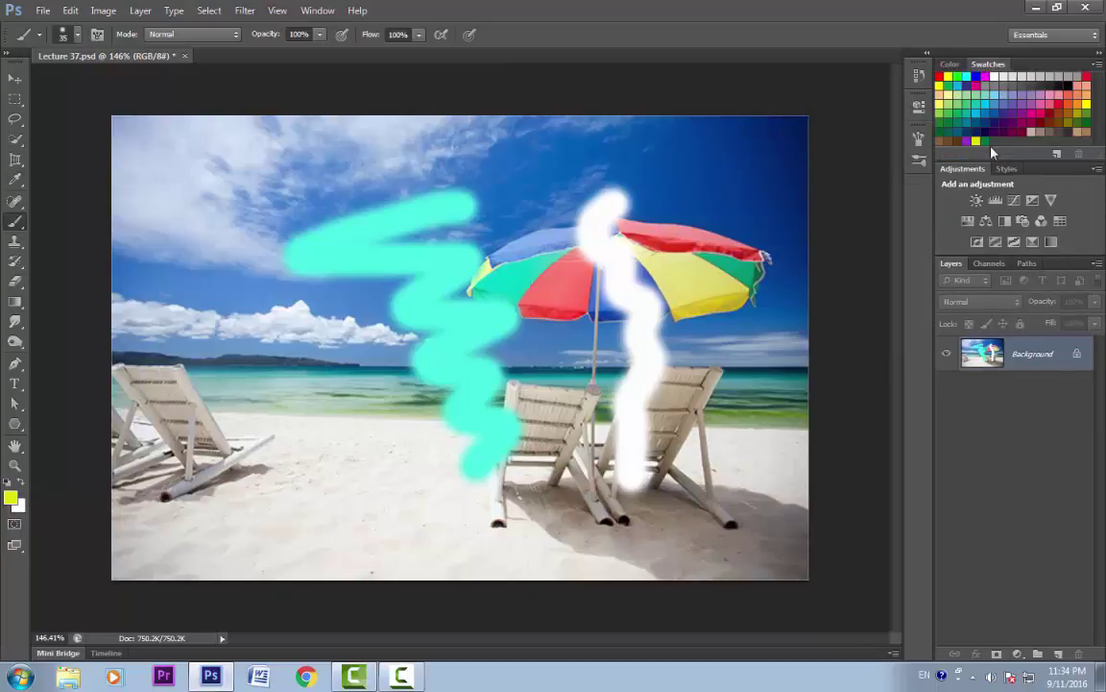
{"action": "left_click", "coordinate": [951, 67]}
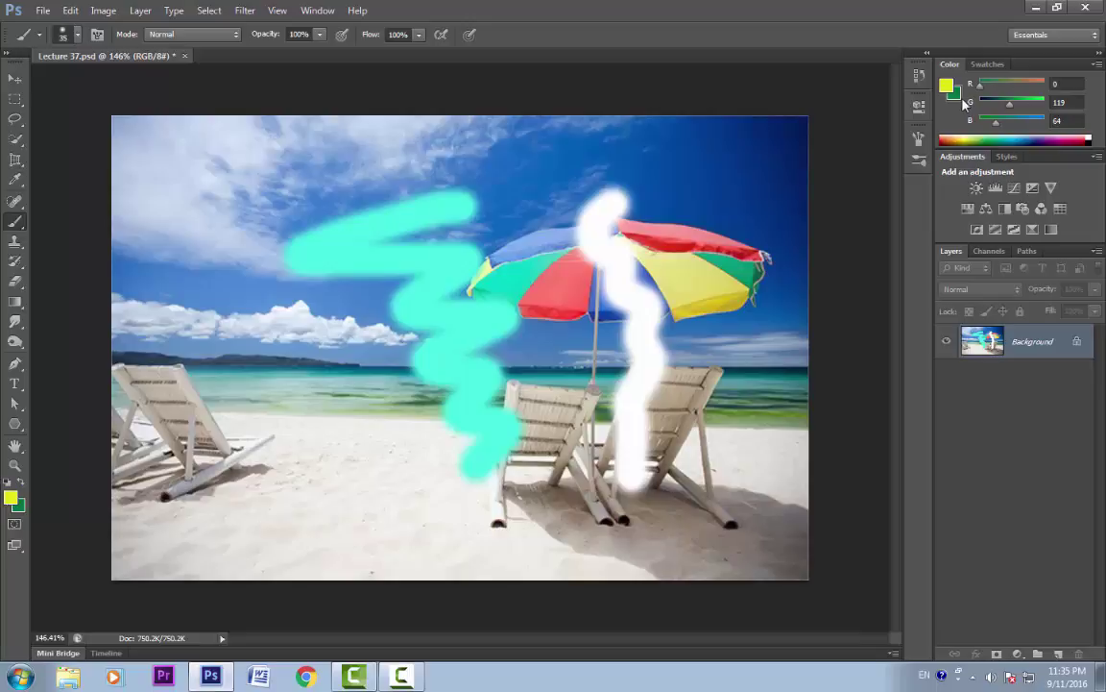
Paint a yellow stroke down the right side, sample the umbrella's red, and paint a red sky stroke.
{"action": "left_click", "coordinate": [16, 224]}
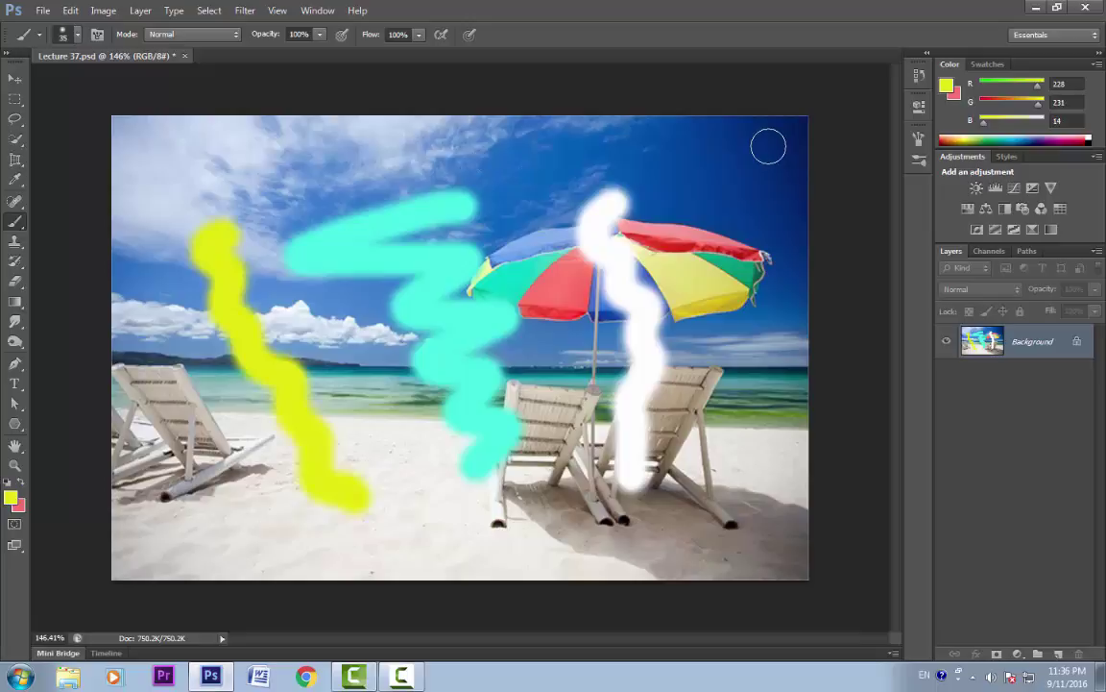
{"action": "mouse_move", "coordinate": [768, 148]}
{"action": "left_mouse_down"}
{"action": "mouse_move", "coordinate": [793, 269]}
{"action": "mouse_move", "coordinate": [770, 435]}
{"action": "left_mouse_up"}
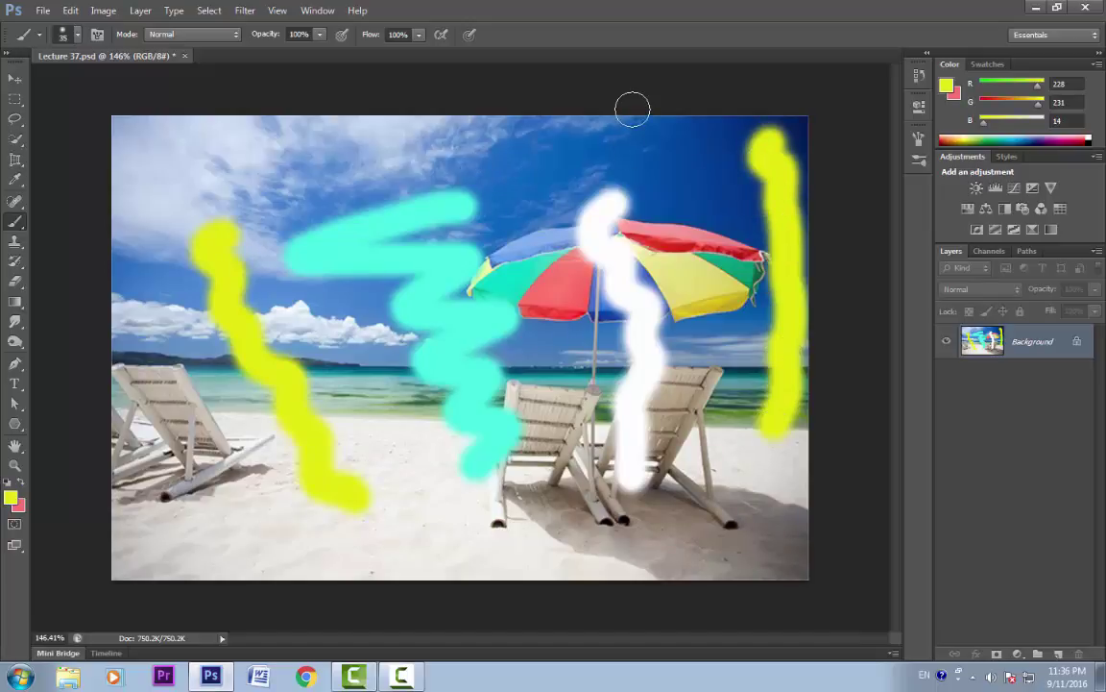
{"action": "left_click", "coordinate": [568, 275], "text": "alt"}
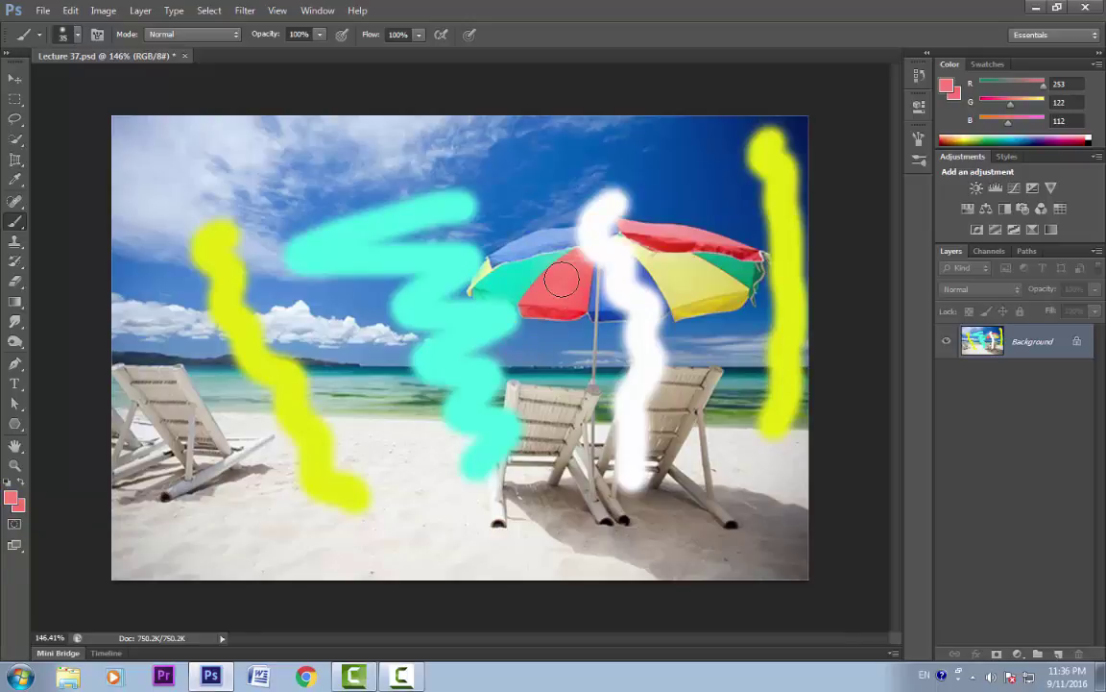
{"action": "mouse_move", "coordinate": [514, 141]}
{"action": "left_mouse_down"}
{"action": "mouse_move", "coordinate": [531, 224]}
{"action": "mouse_move", "coordinate": [518, 447]}
{"action": "left_mouse_up"}
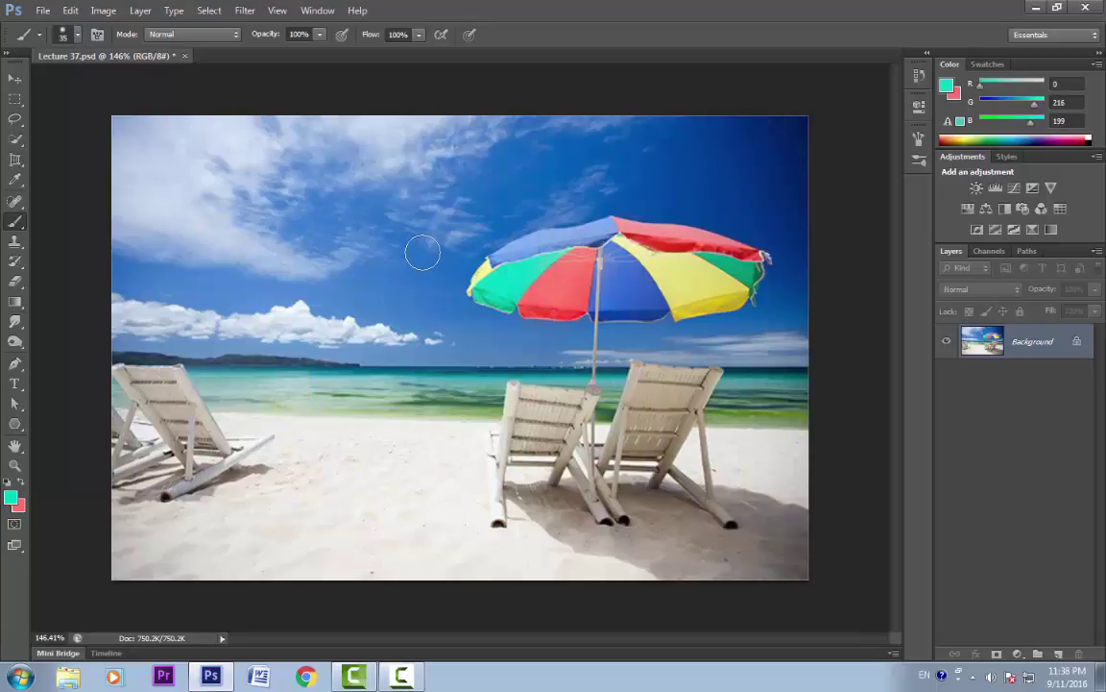
Sample the umbrella's salmon red (255, 122, 113) with the Brush, then test-paint and undo a sky stroke.
{"action": "left_click", "coordinate": [565, 276], "text": "alt"}
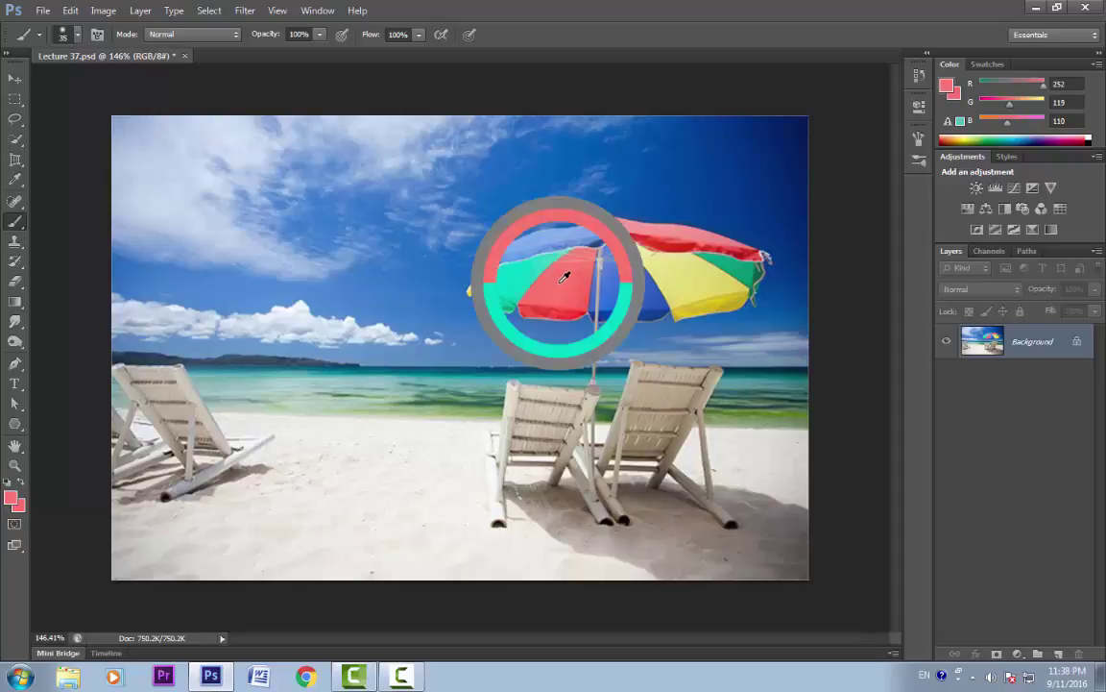
{"action": "left_click_drag", "start_coordinate": [564, 277], "coordinate": [566, 276]}
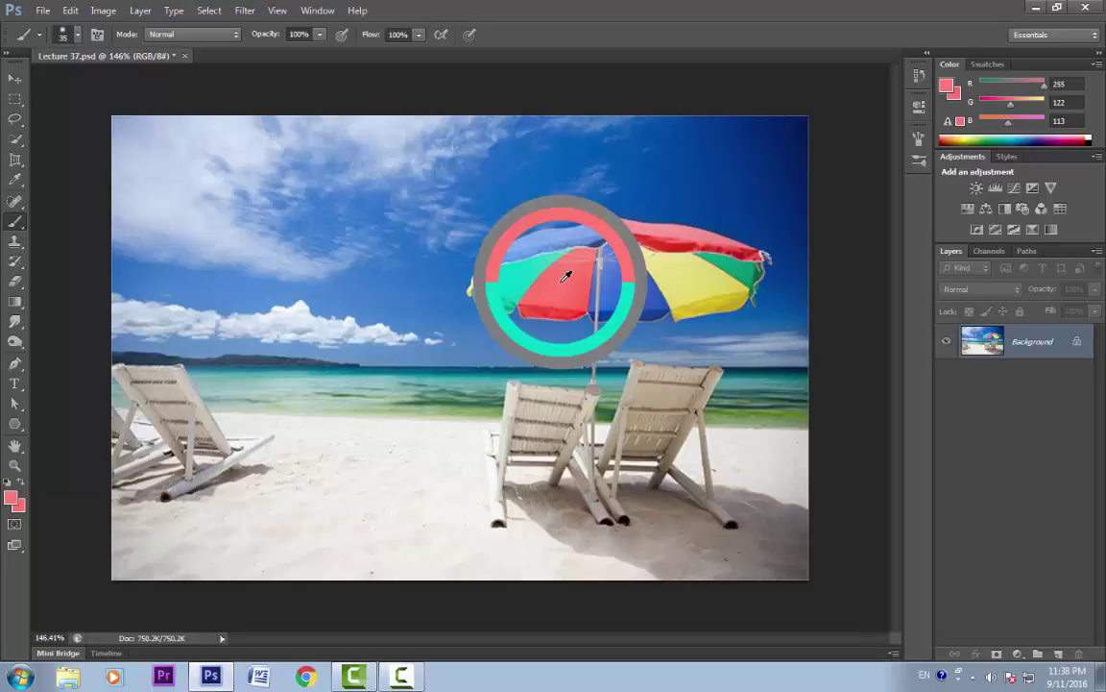
{"action": "left_click_drag", "start_coordinate": [566, 275], "coordinate": [560, 281]}
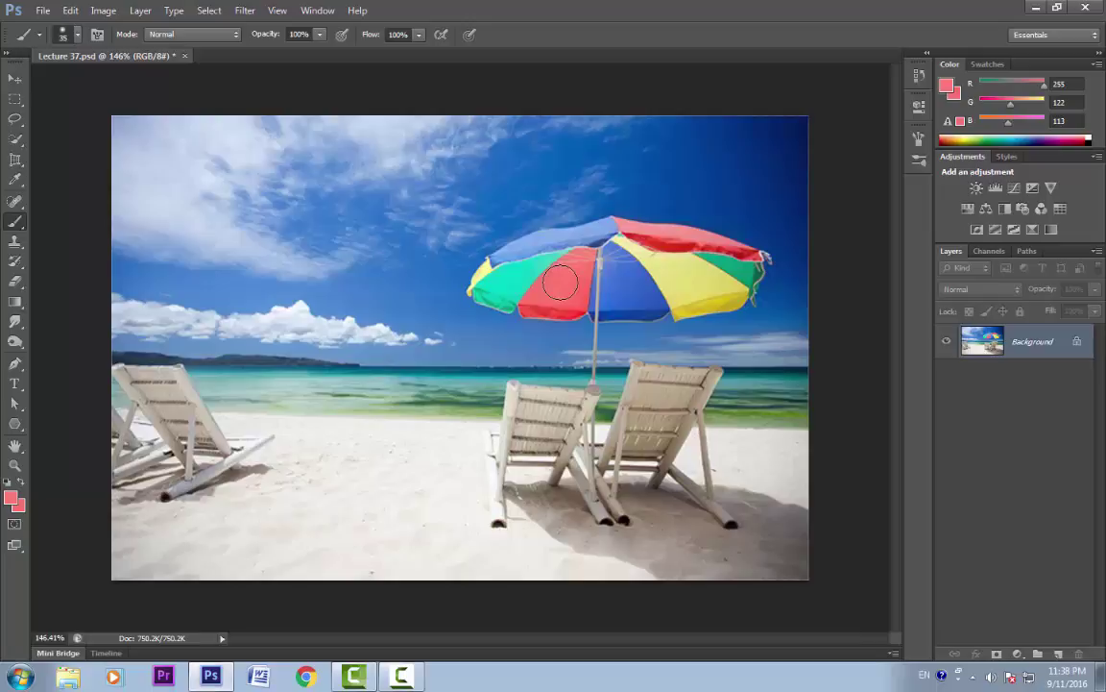
{"action": "mouse_move", "coordinate": [369, 173]}
{"action": "left_mouse_down"}
{"action": "mouse_move", "coordinate": [370, 223]}
{"action": "mouse_move", "coordinate": [365, 303]}
{"action": "mouse_move", "coordinate": [391, 454]}
{"action": "left_mouse_up"}
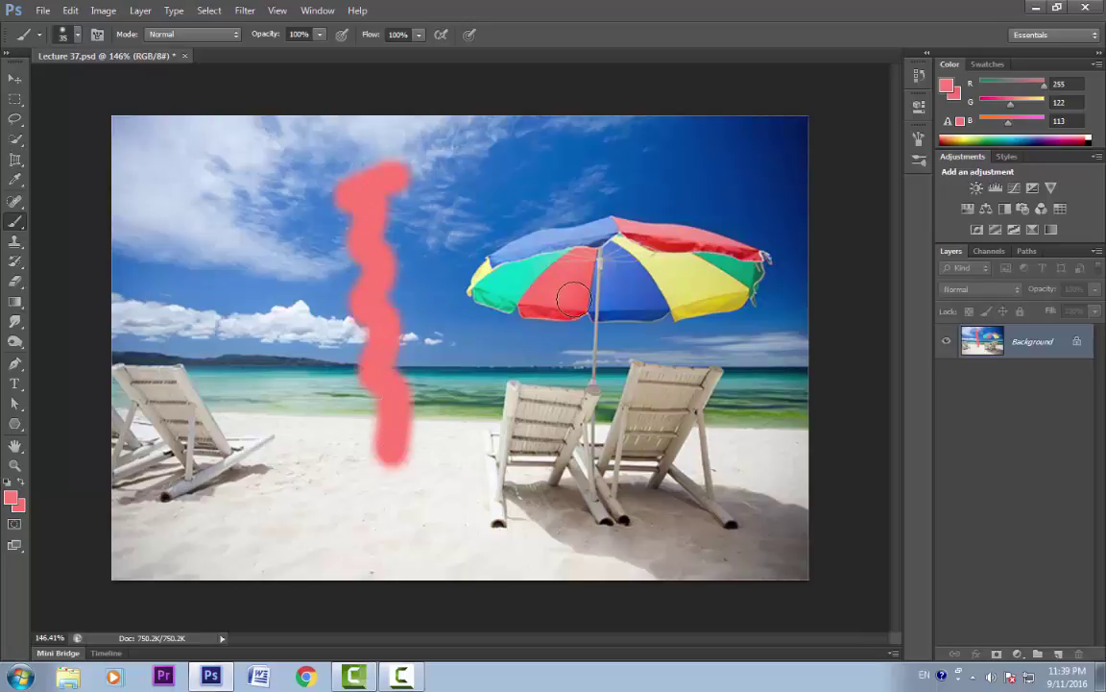
{"action": "key", "text": "ctrl+z"}
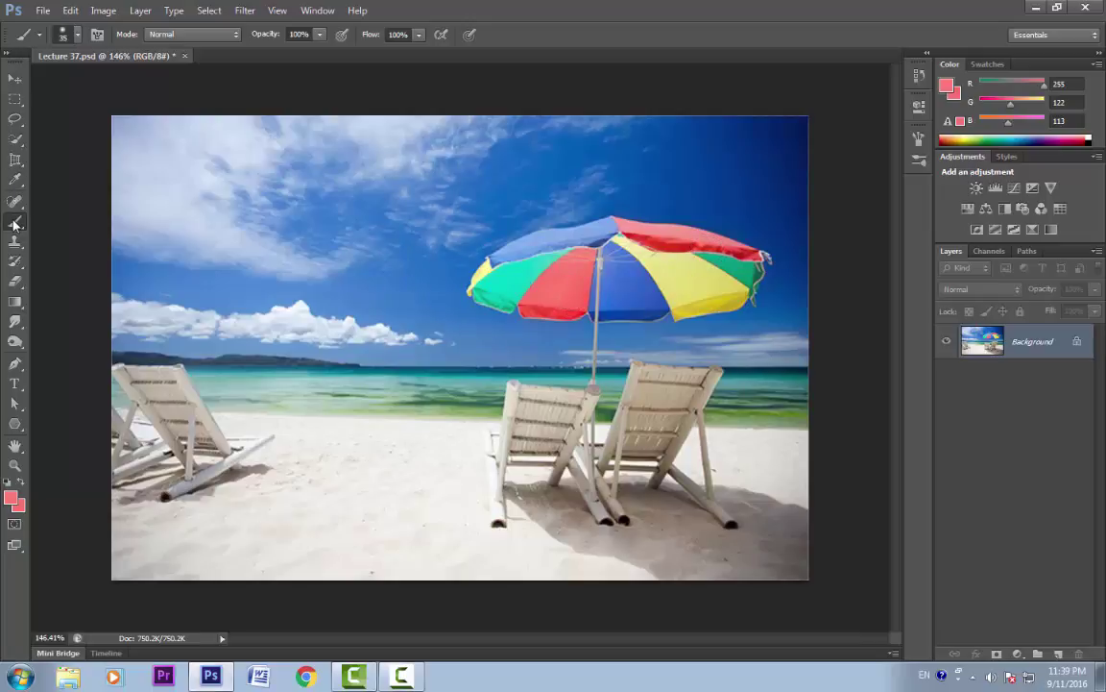
Sample blue (57, 105, 205) from the photo, undo a test sky stroke, and switch to the Eyedropper.
{"action": "left_click", "coordinate": [572, 251], "text": "alt"}
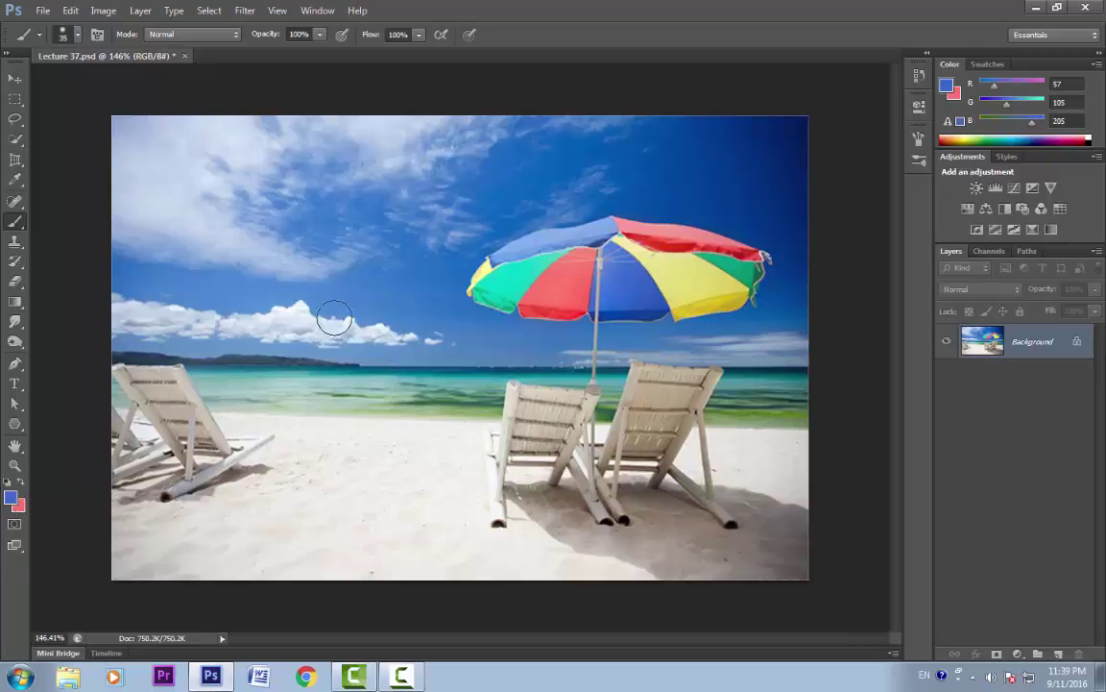
{"action": "mouse_move", "coordinate": [258, 169]}
{"action": "left_mouse_down"}
{"action": "mouse_move", "coordinate": [240, 228]}
{"action": "mouse_move", "coordinate": [288, 305]}
{"action": "mouse_move", "coordinate": [298, 392]}
{"action": "left_mouse_up"}
{"action": "key", "text": "ctrl+z"}
{"action": "left_click", "coordinate": [18, 181]}
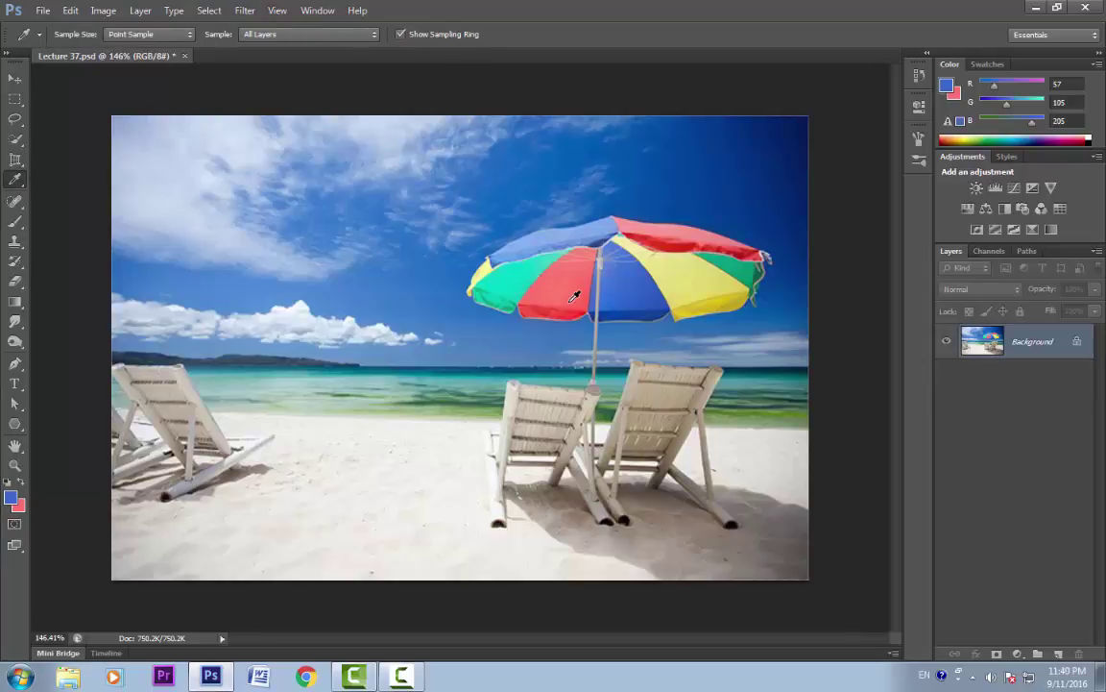
Zoom into the umbrella and point-sample several pixels, ending on dark purple (59, 35, 93).
{"action": "scroll", "coordinate": [575, 295], "scroll_direction": "up", "scroll_amount": 5}
{"action": "scroll", "coordinate": [574, 296], "scroll_direction": "up", "scroll_amount": 3}
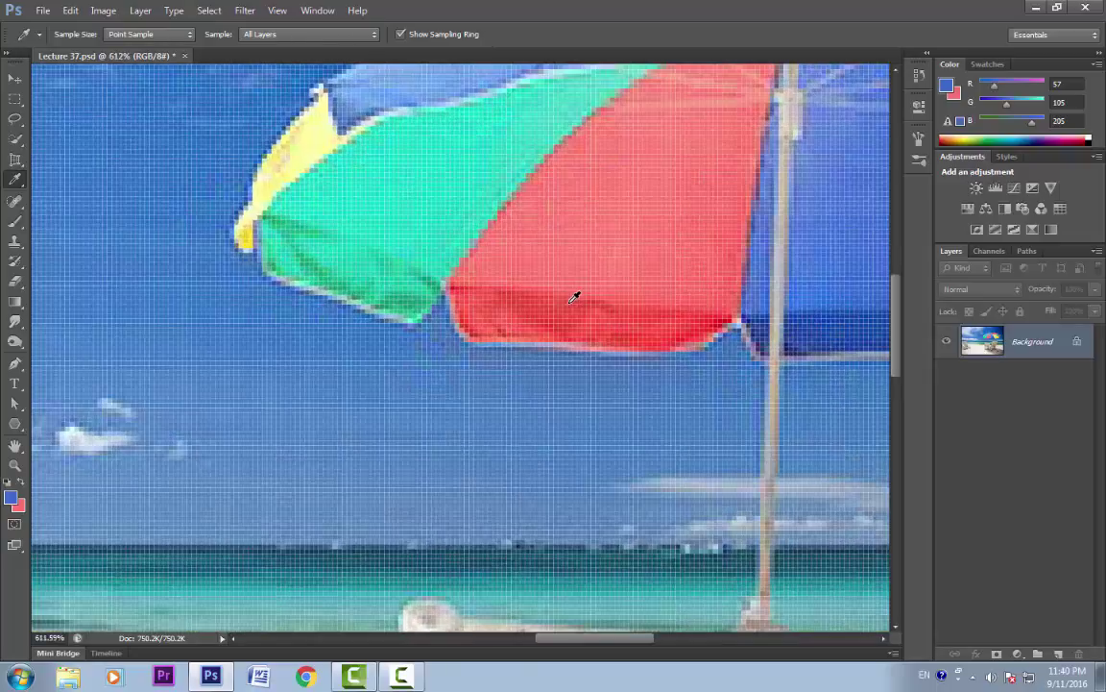
{"action": "scroll", "coordinate": [575, 287], "scroll_direction": "up", "scroll_amount": 1}
{"action": "scroll", "coordinate": [574, 288], "scroll_direction": "up", "scroll_amount": 1}
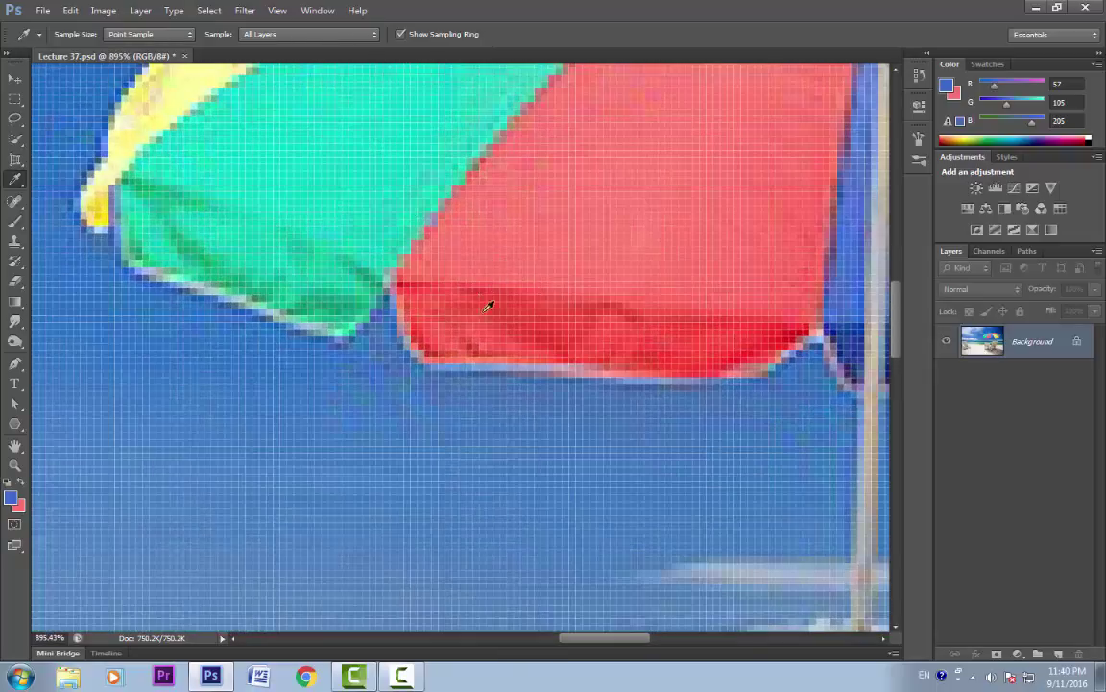
{"action": "left_click", "coordinate": [440, 207]}
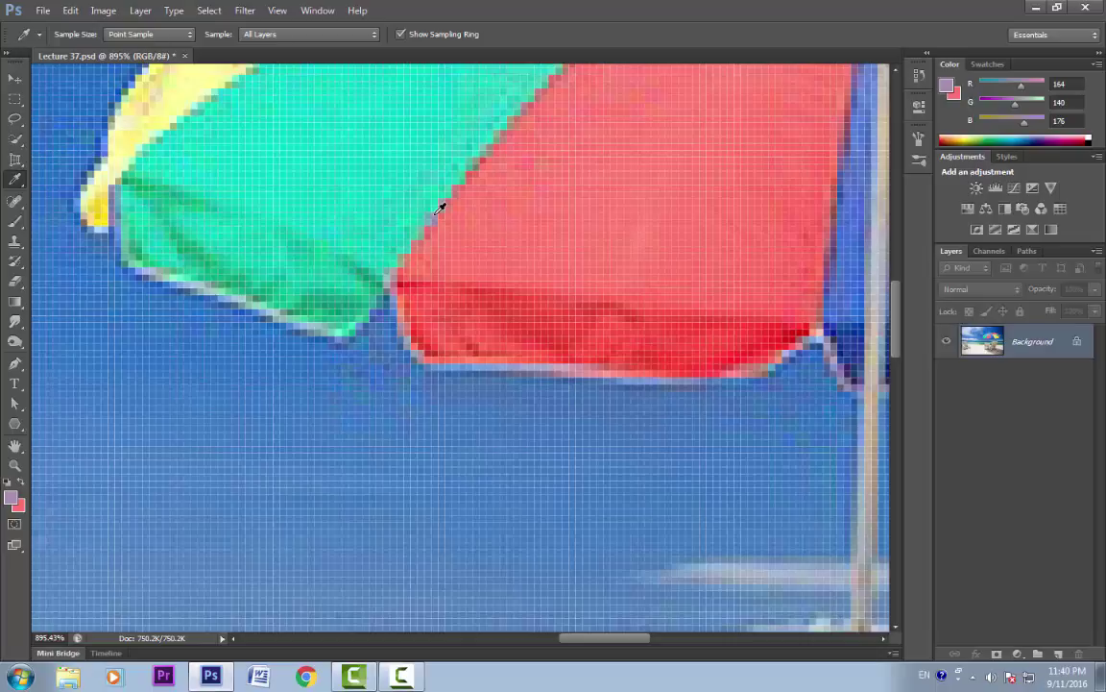
{"action": "left_click", "coordinate": [331, 222]}
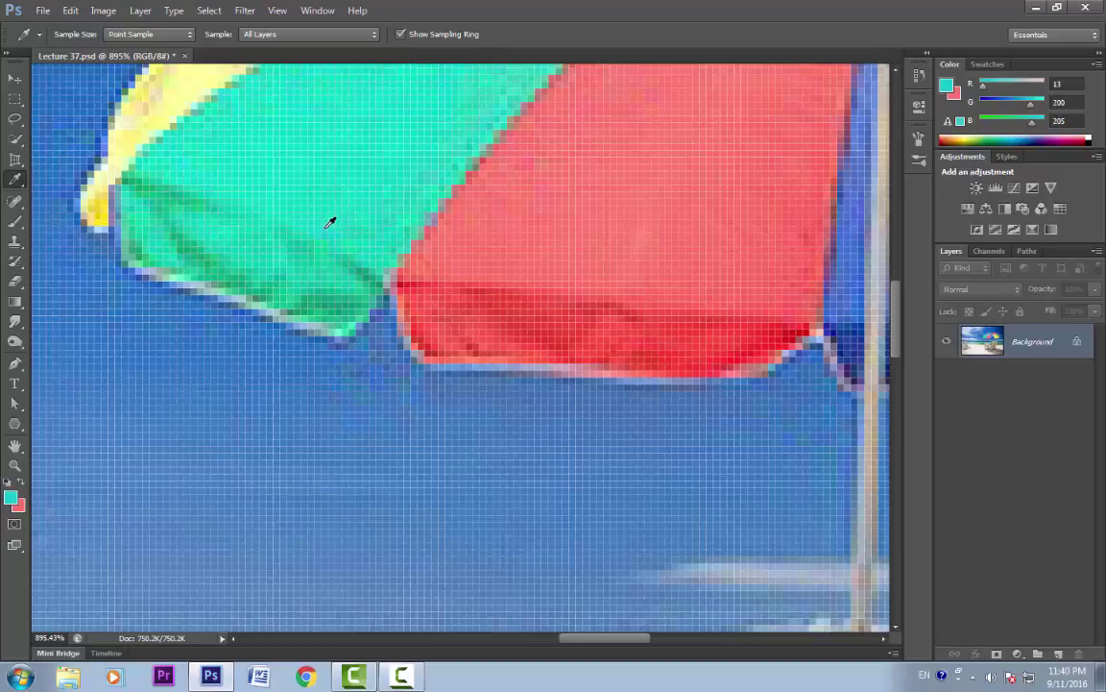
{"action": "left_click", "coordinate": [852, 362]}
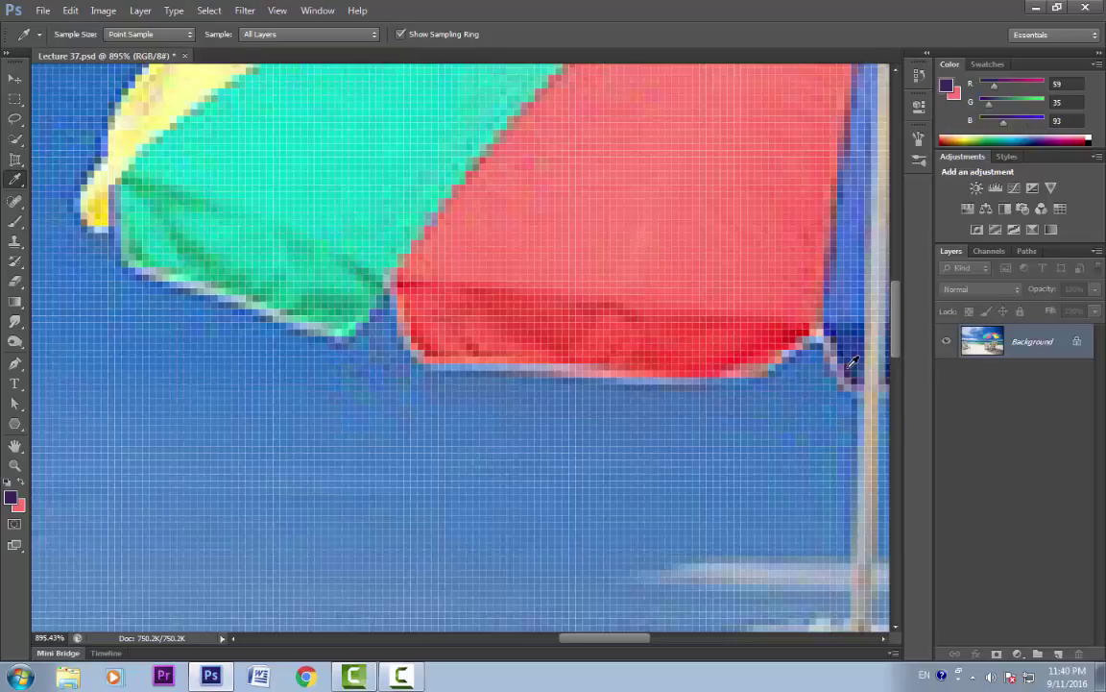
{"action": "left_click", "coordinate": [189, 35]}
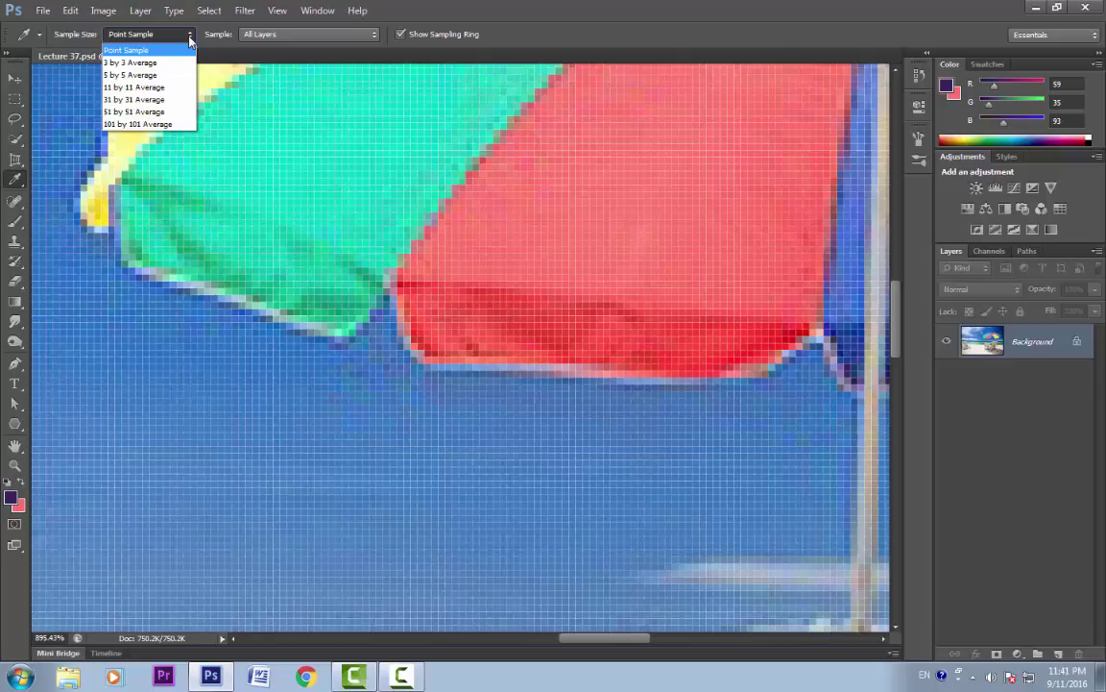
Use a 3 by 3 Average sample to pick navy (56, 66, 133) near the pole, sampling All Layers.
{"action": "left_click", "coordinate": [127, 62]}
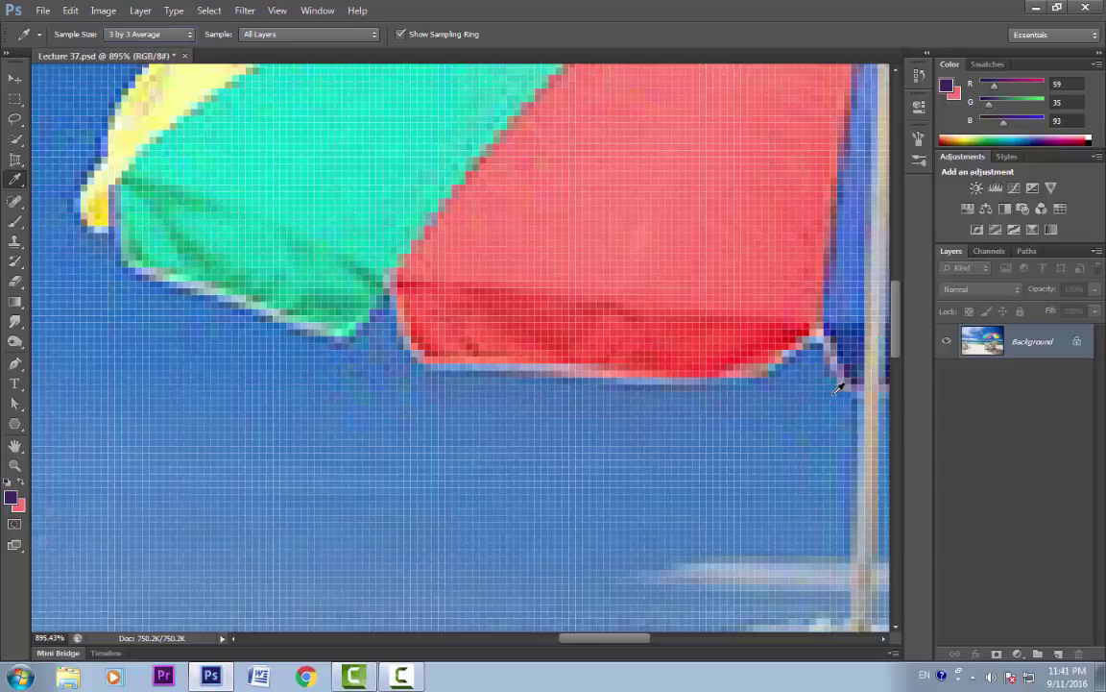
{"action": "left_click", "coordinate": [838, 387]}
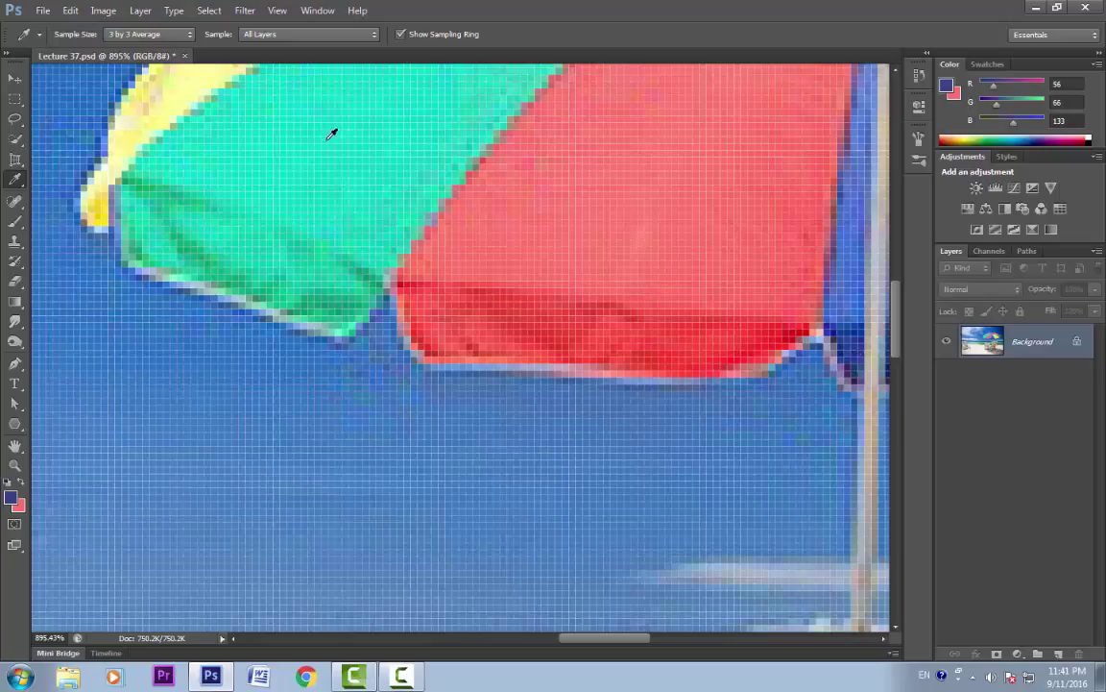
{"action": "left_click", "coordinate": [188, 34]}
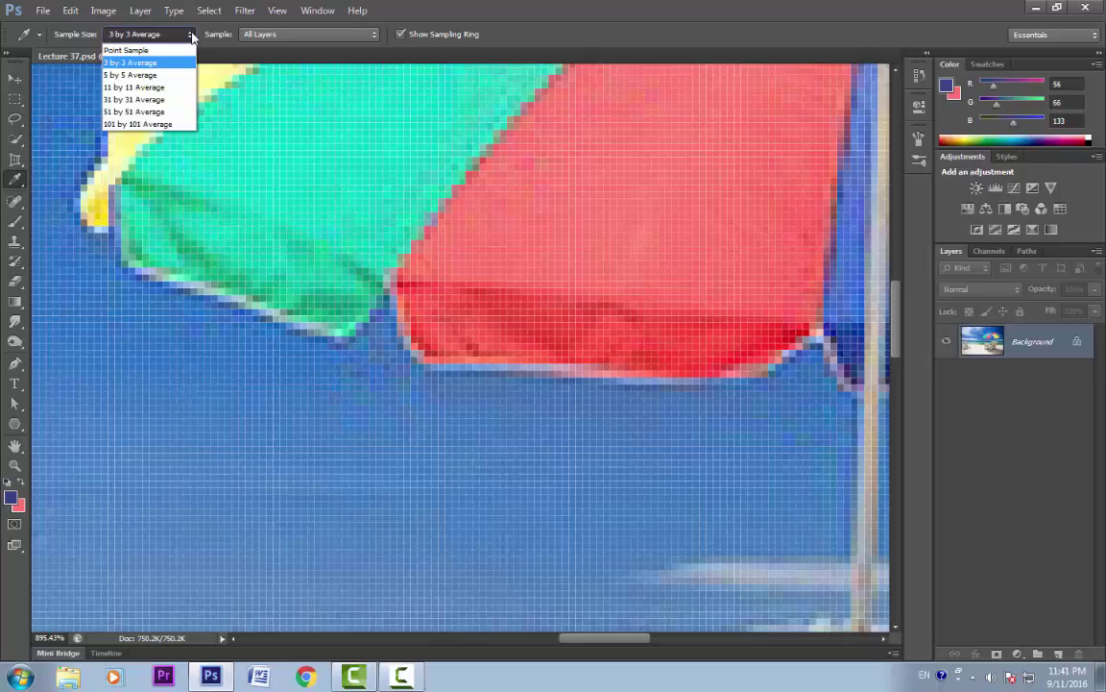
{"action": "left_click", "coordinate": [375, 35]}
{"action": "left_click", "coordinate": [374, 41]}
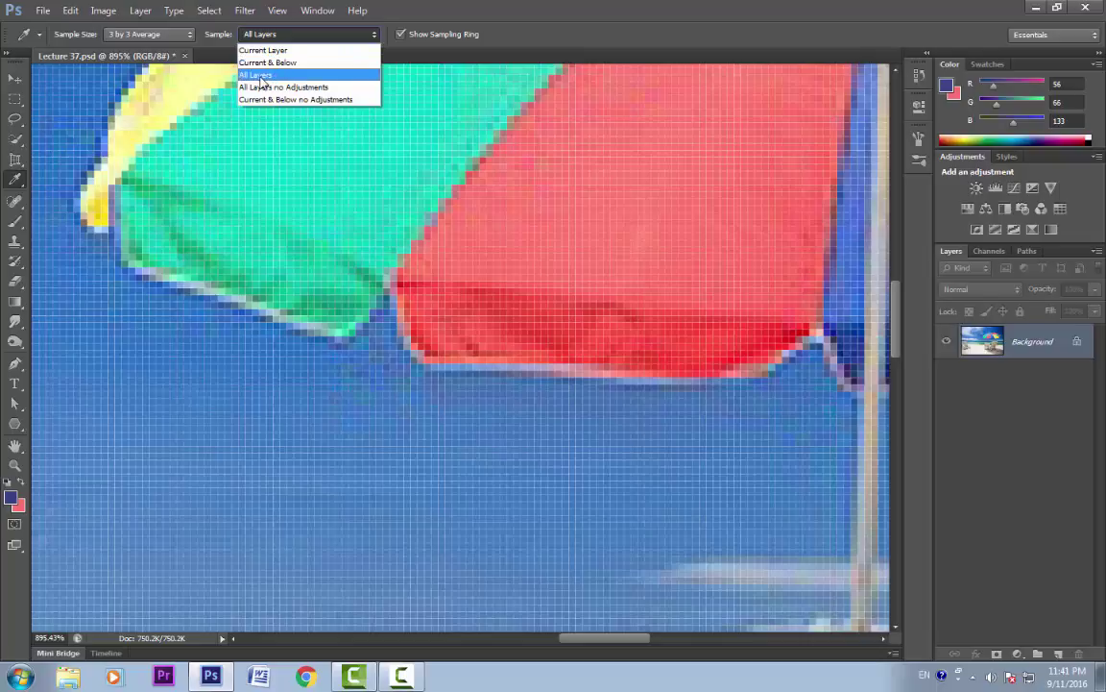
{"action": "left_click", "coordinate": [372, 37]}
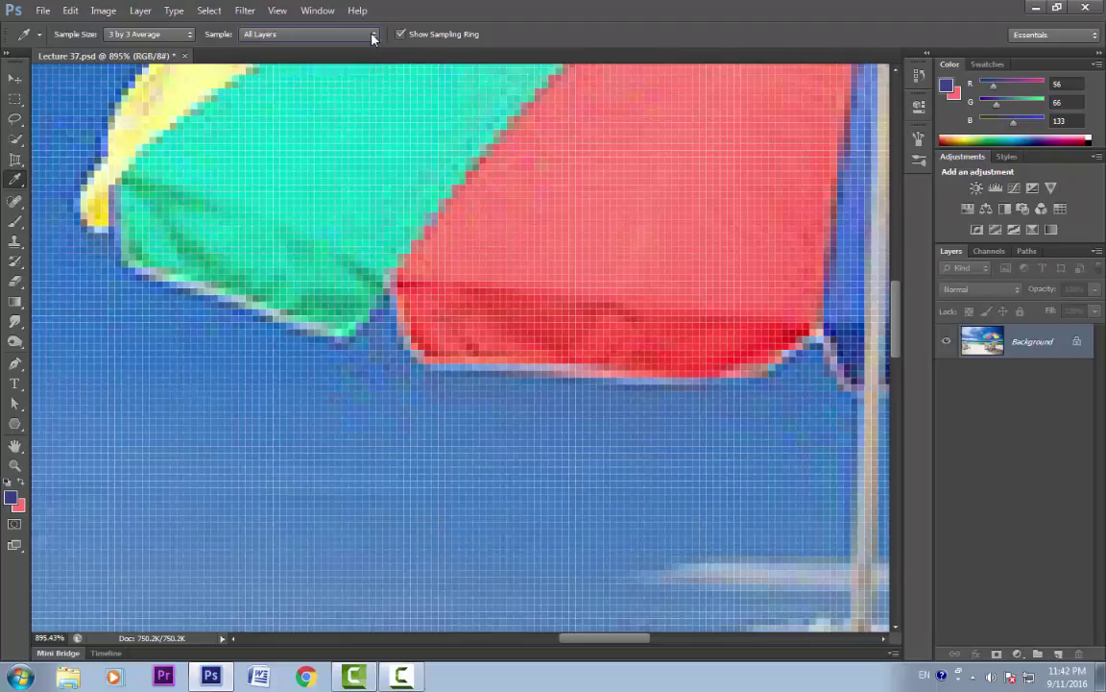